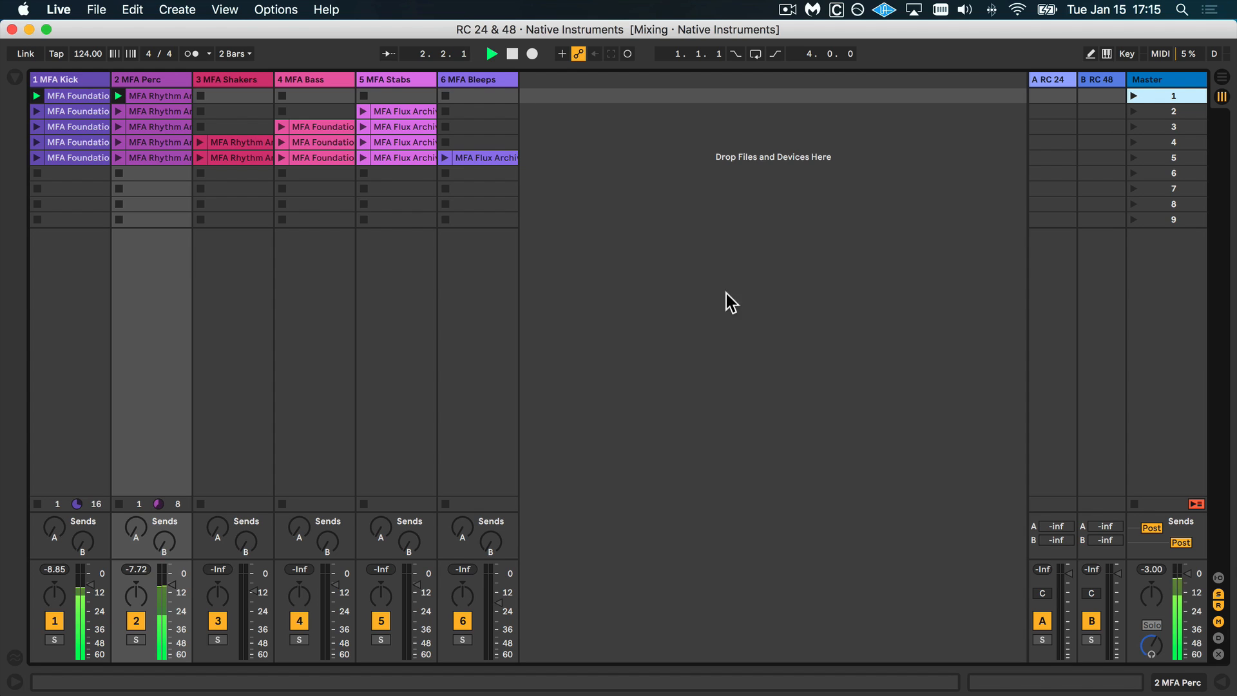
# - Load the Native Instruments RC 24 reverb plug-in onto the MFA Perc track and hide the browser
pyautogui.click(20, 75)
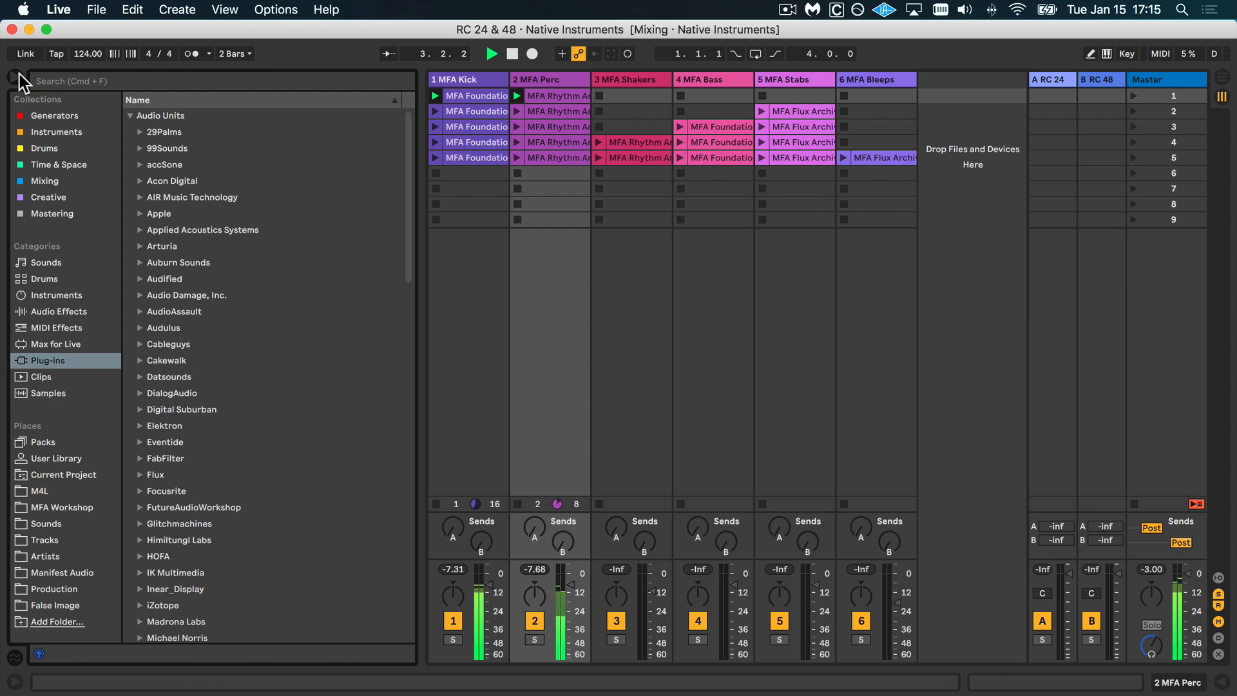
pyautogui.scroll(-10, 284, 249)
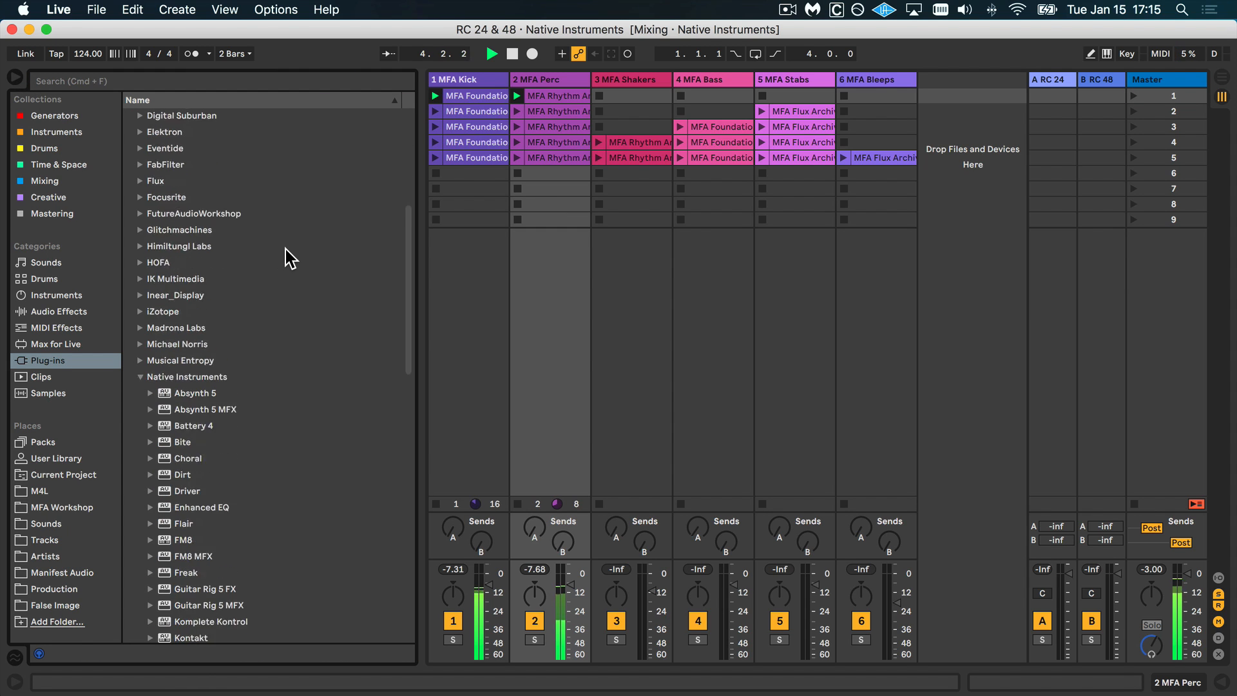
pyautogui.scroll(-5, 285, 248)
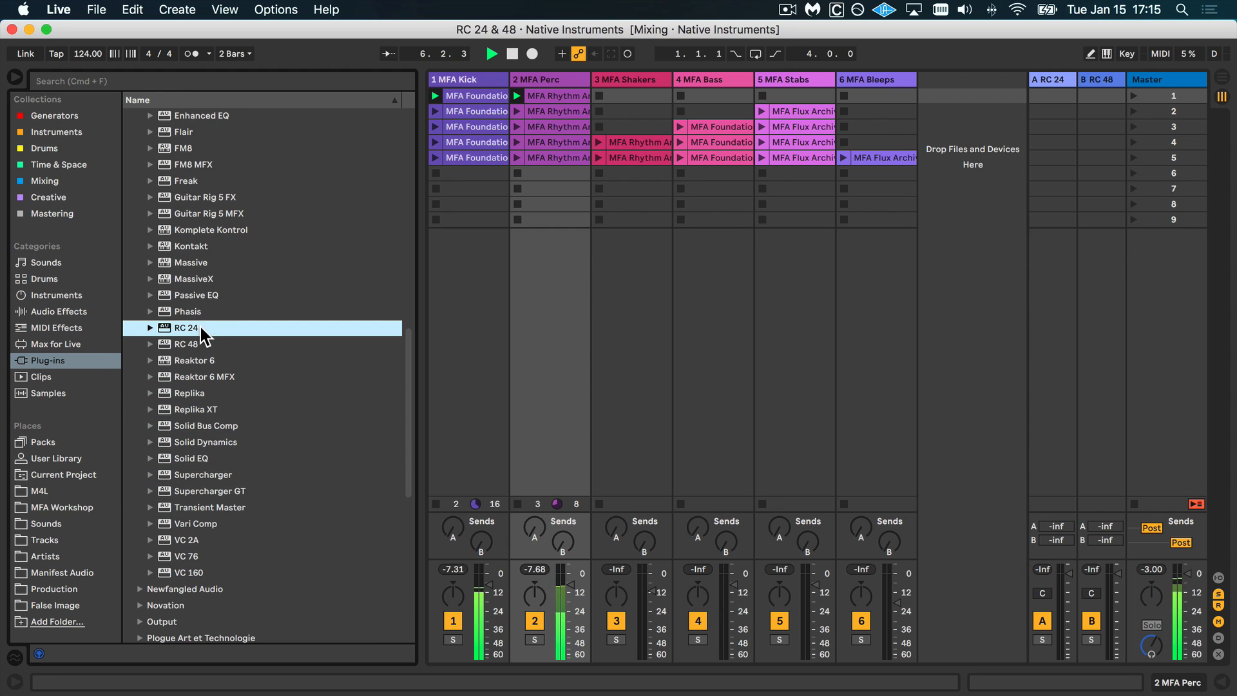
pyautogui.moveTo(532, 477); pyautogui.dragTo(564, 368)
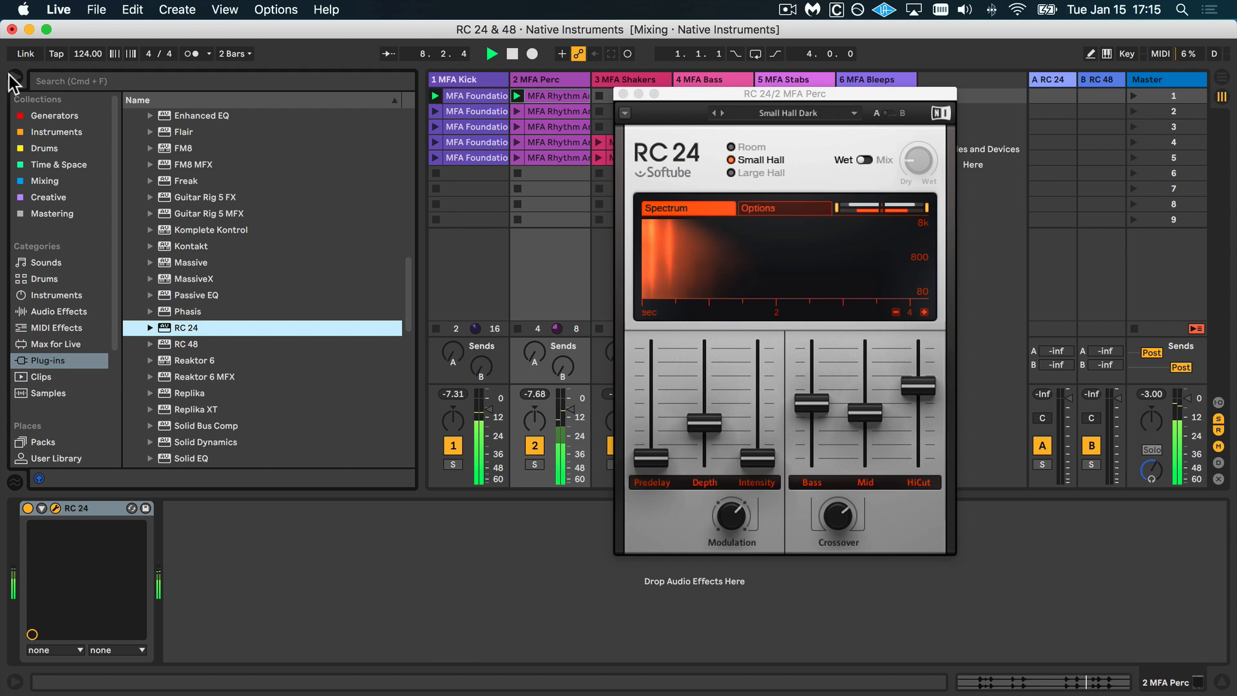
pyautogui.click(10, 75)
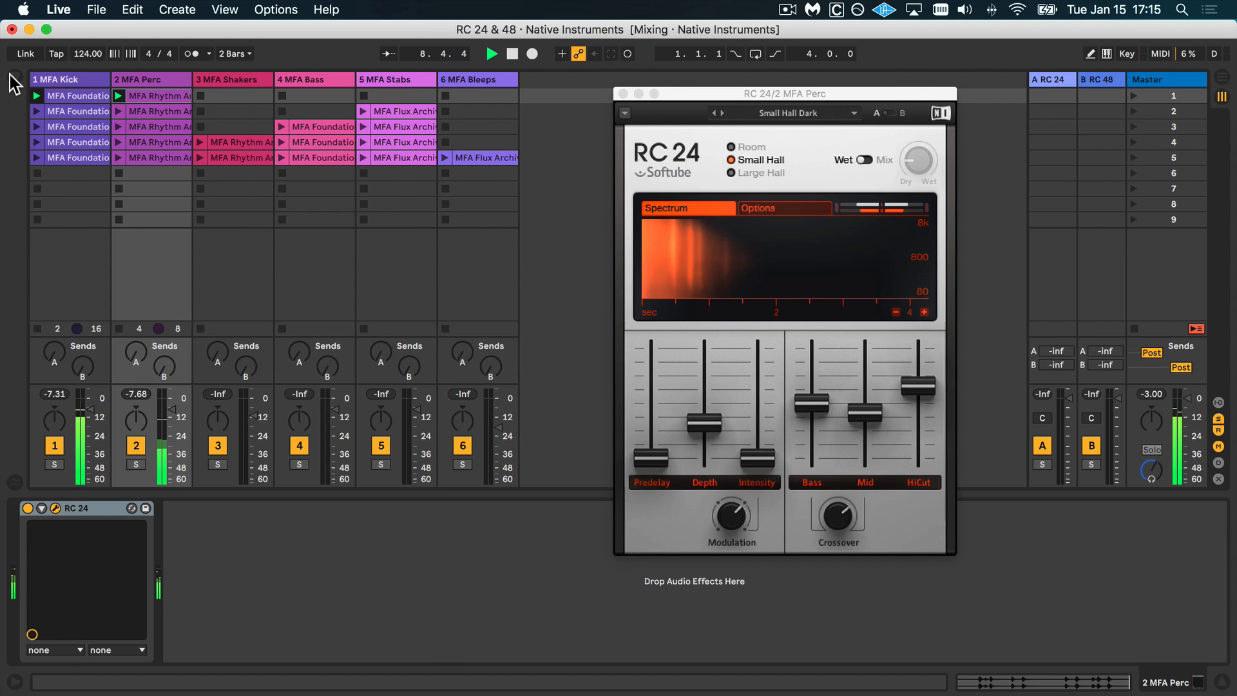
pyautogui.click(842, 96)
# - Switch RC 24 from Wet to Mix mode and set its dry/wet mix to 15.0 %
pyautogui.moveTo(811, 403); pyautogui.dragTo(812, 403)
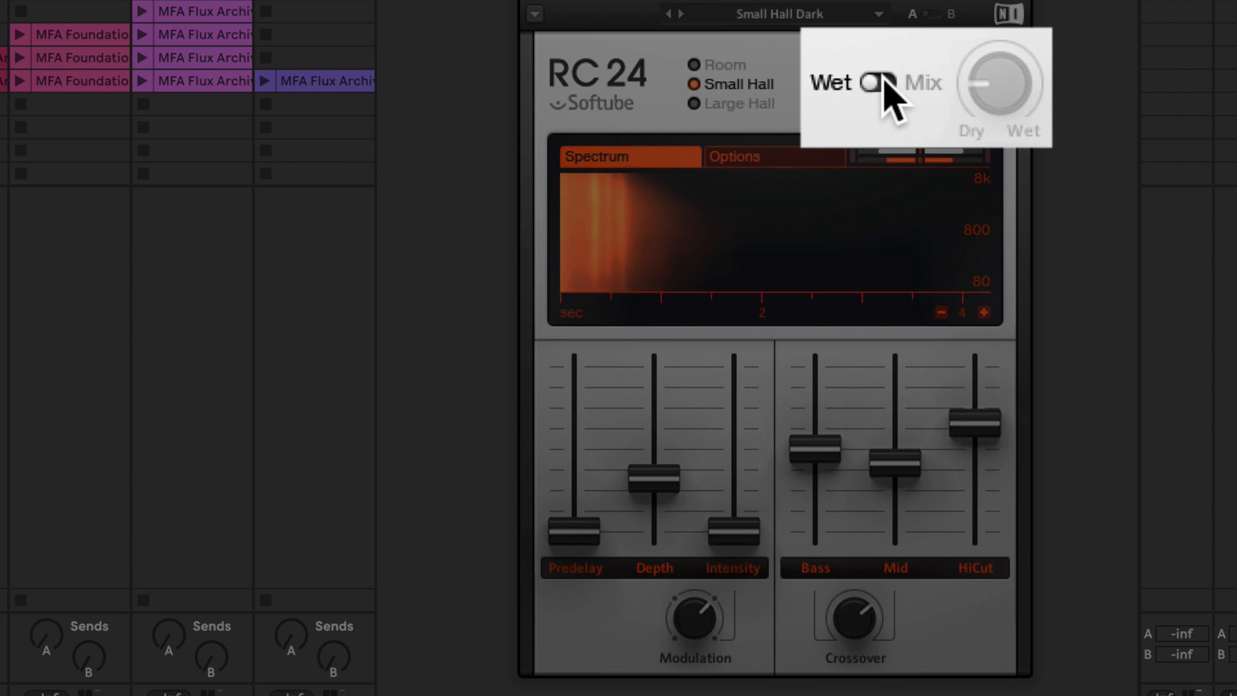
pyautogui.click(897, 83)
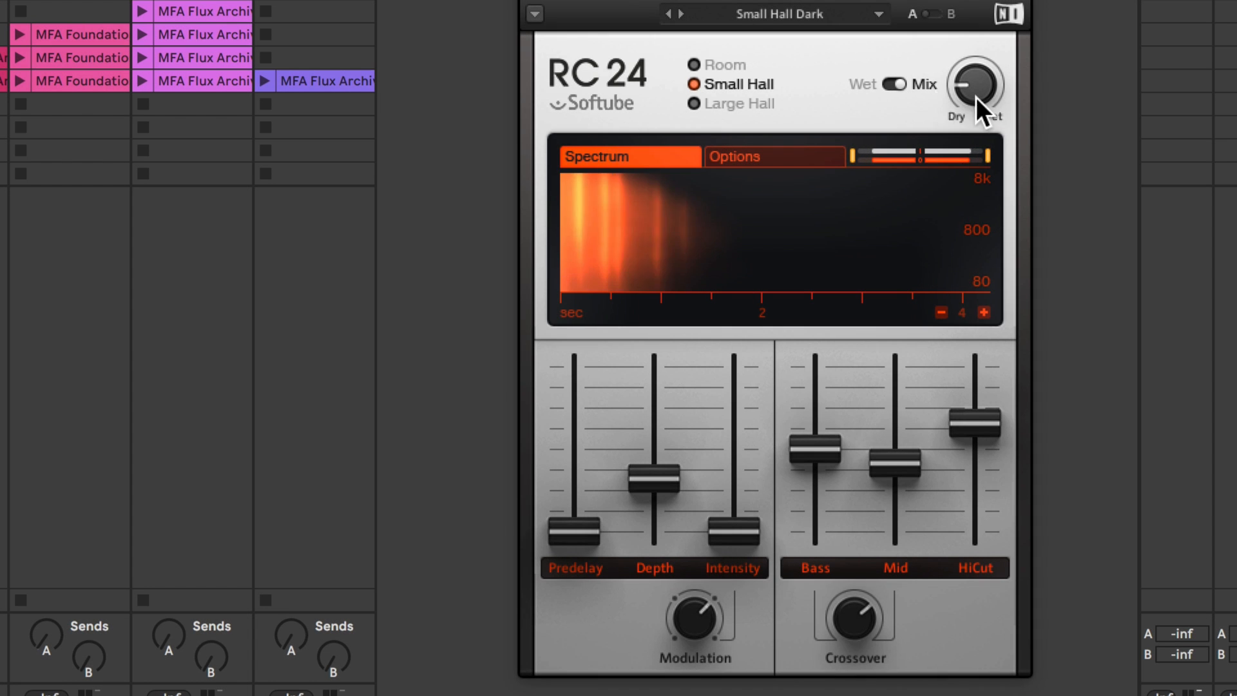
pyautogui.moveTo(962, 83)
pyautogui.moveTo(962, 83); pyautogui.dragTo(963, 86)
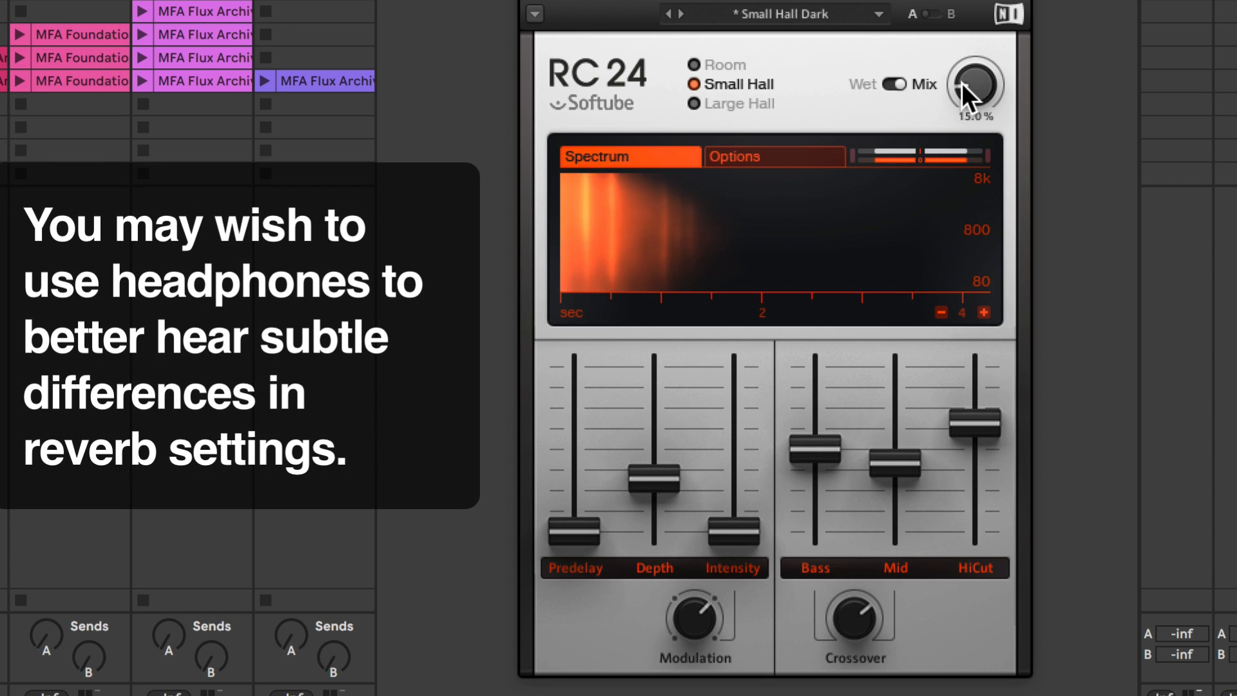
# - Try the Large Hall reverb type and switch the reverb to Room
pyautogui.click(732, 103)
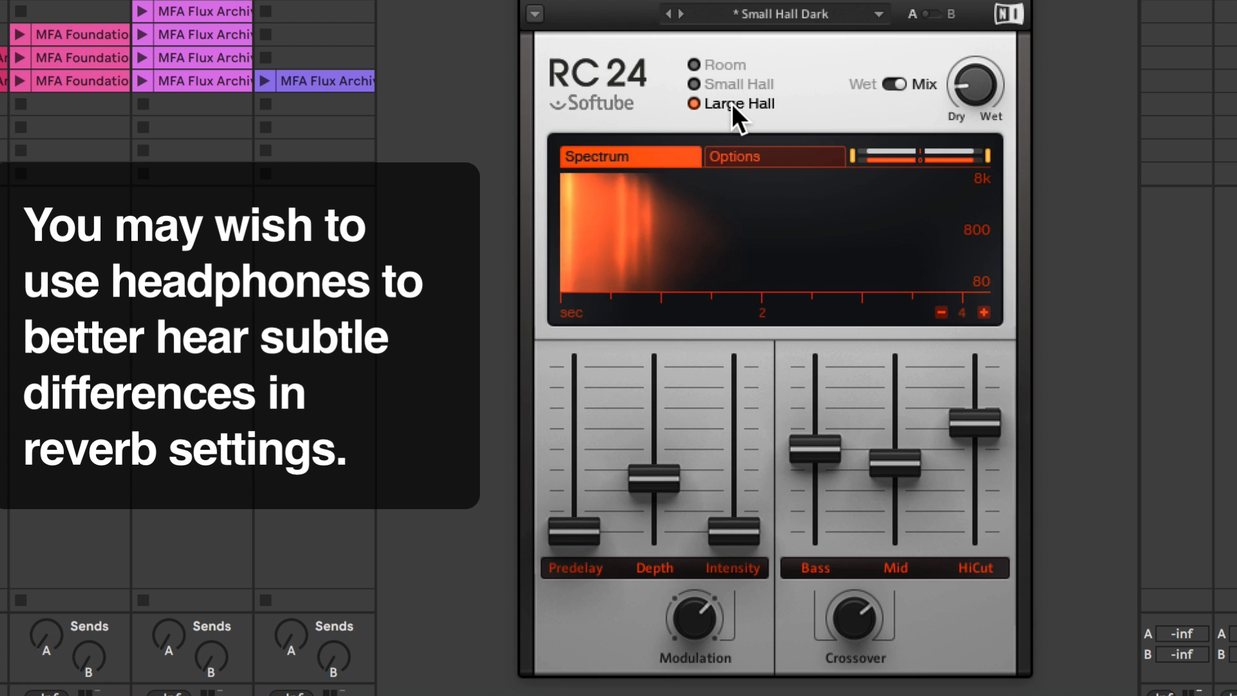
pyautogui.click(714, 62)
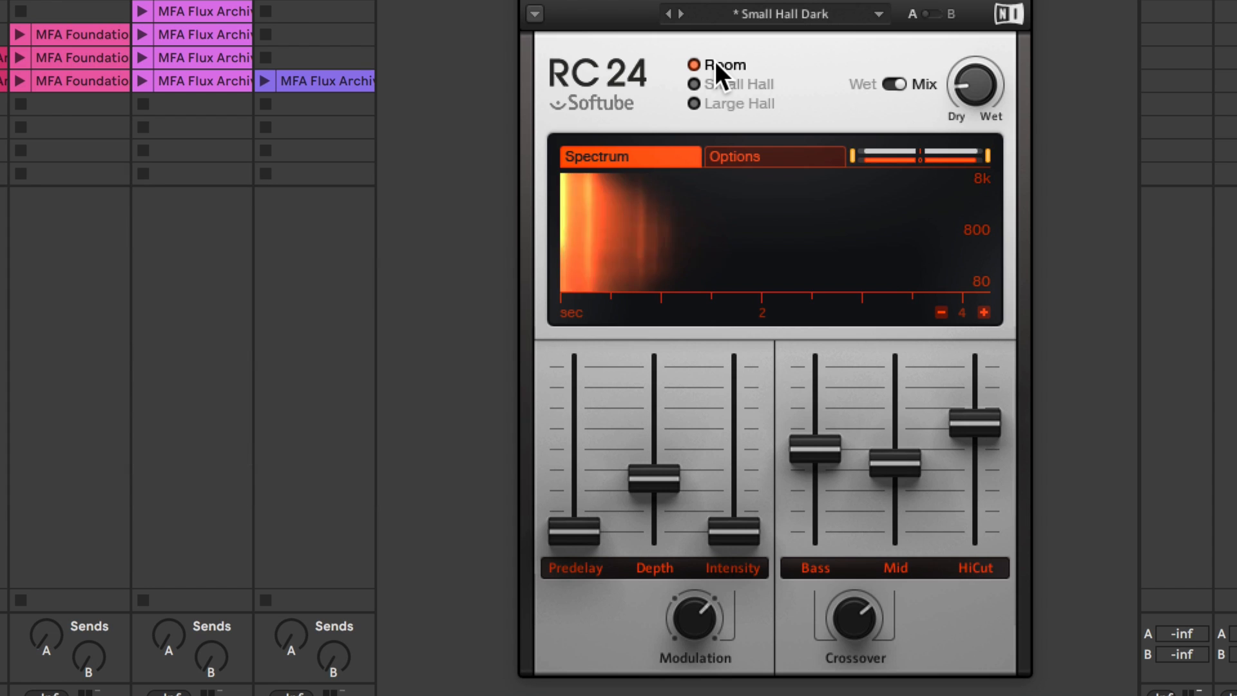
# - Disable Realtime Audio Analysis, view the spectrum display without it, and re-enable the analysis
pyautogui.click(745, 158)
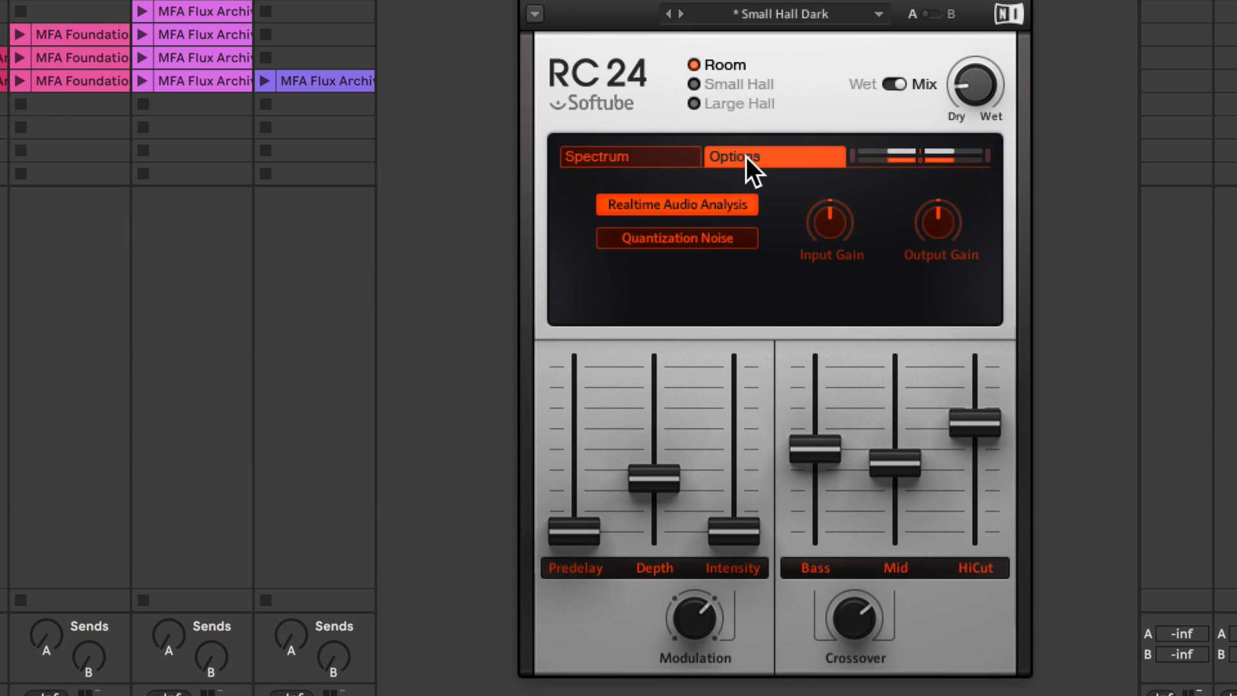
pyautogui.click(714, 206)
pyautogui.click(648, 157)
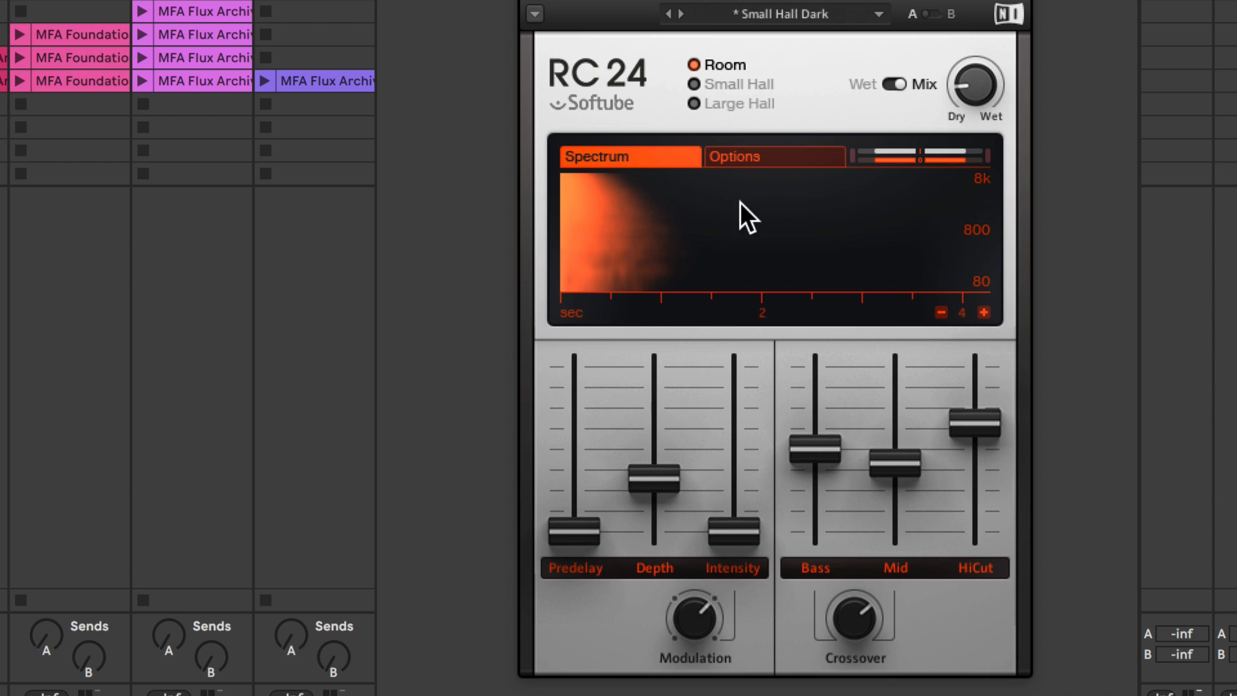
pyautogui.click(739, 158)
pyautogui.click(690, 201)
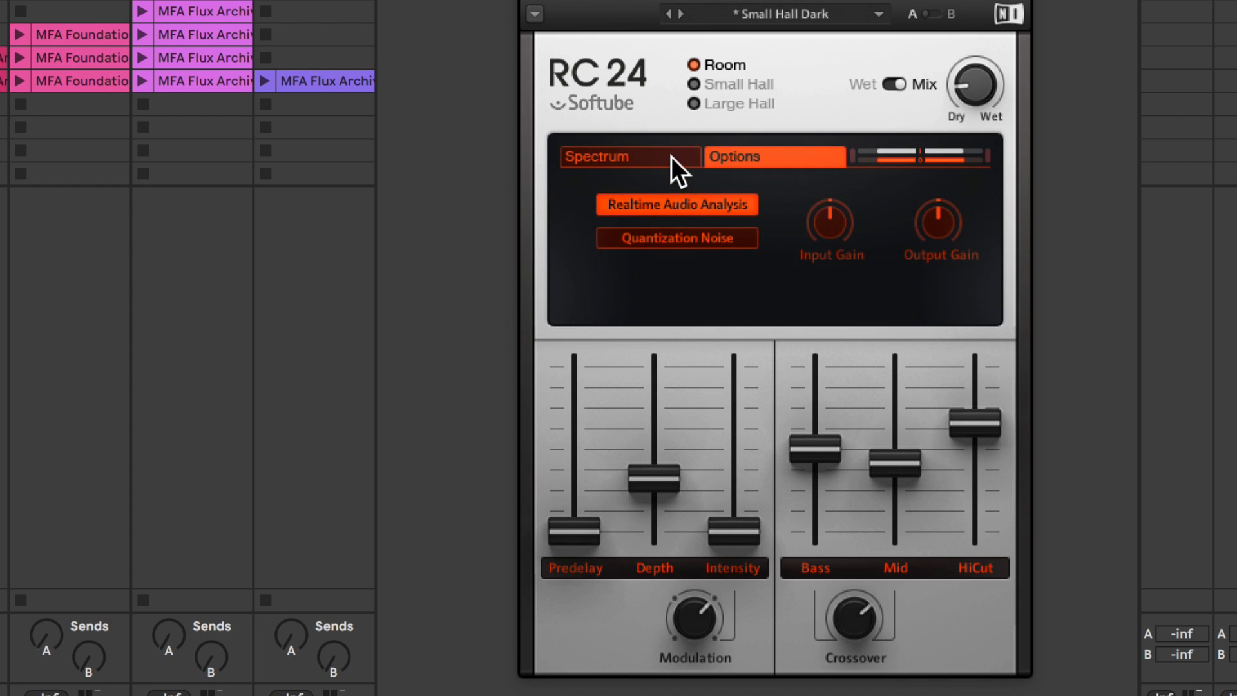
pyautogui.click(670, 156)
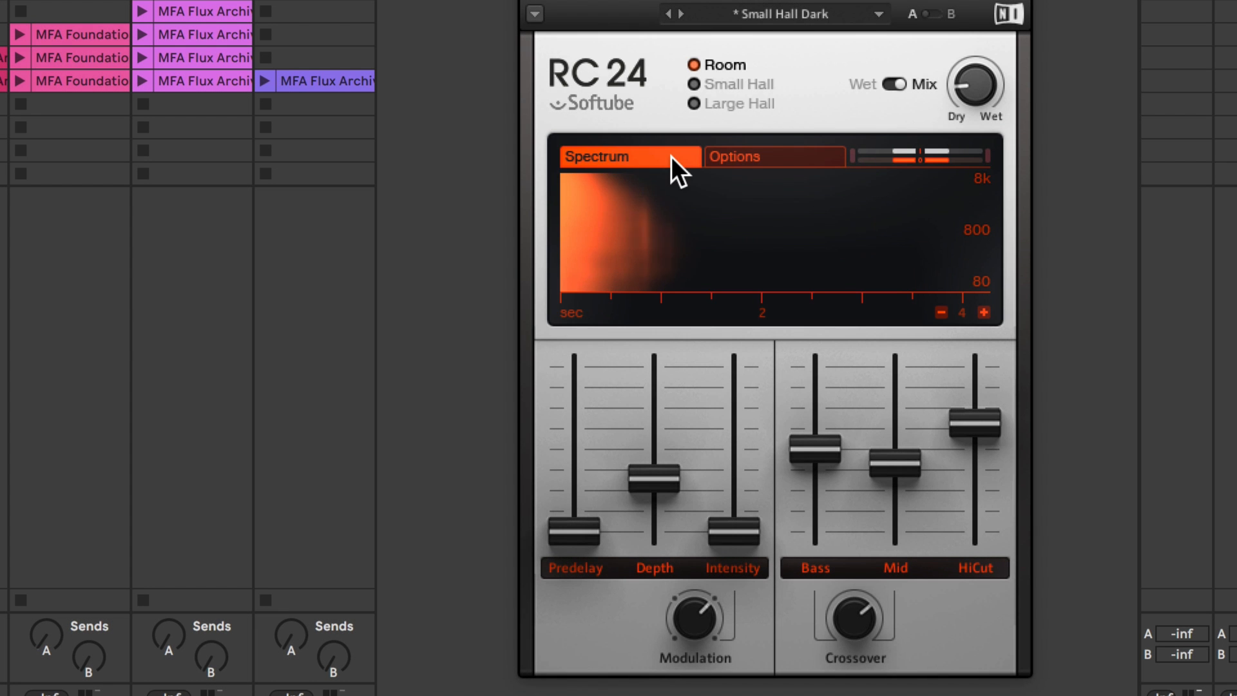
# - Enable Quantization Noise in the plug-in options and reset the output gain to 0.0 dB
pyautogui.click(746, 158)
pyautogui.click(704, 245)
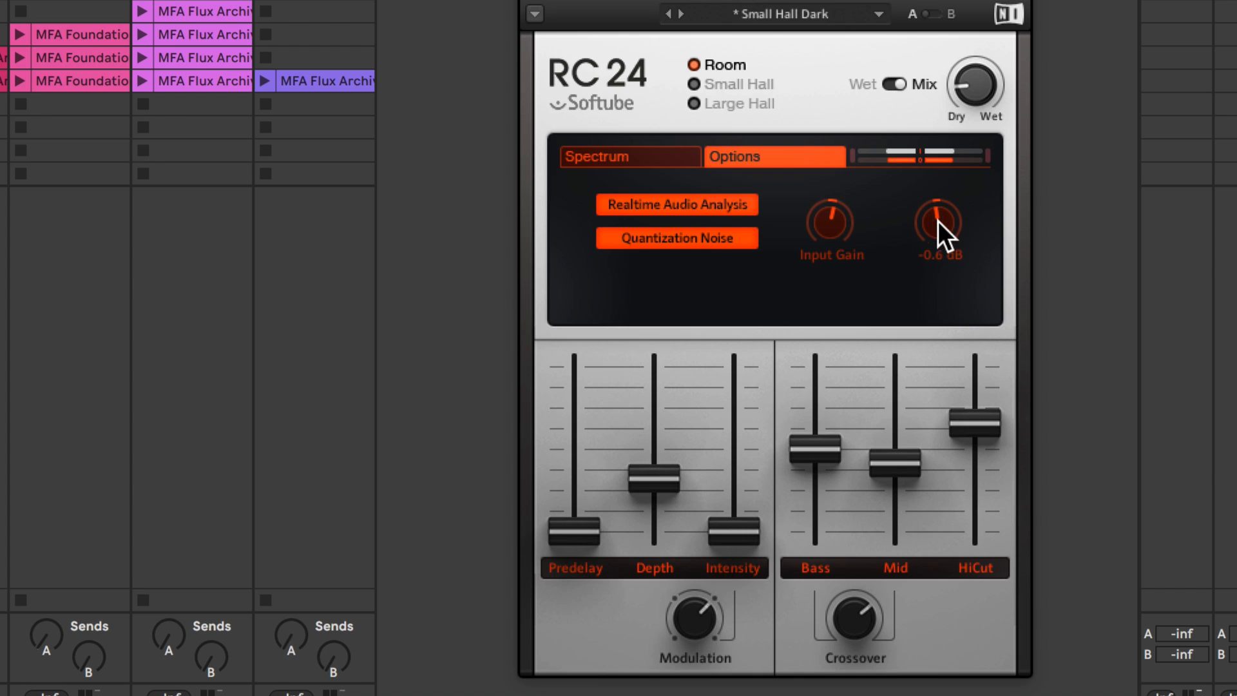
pyautogui.doubleClick(937, 220)
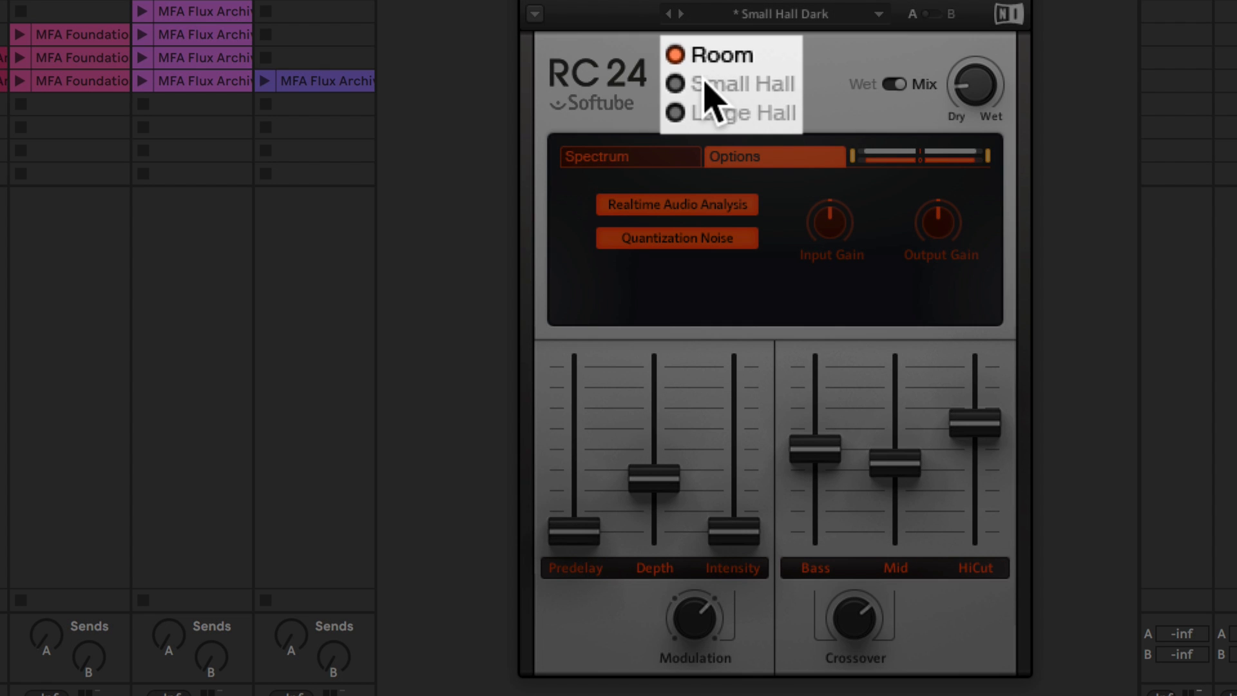
# - Compare the Dark and Bright reverb colors in Small Hall and set Large Hall to Bright, returning to the spectrum display
pyautogui.click(712, 82)
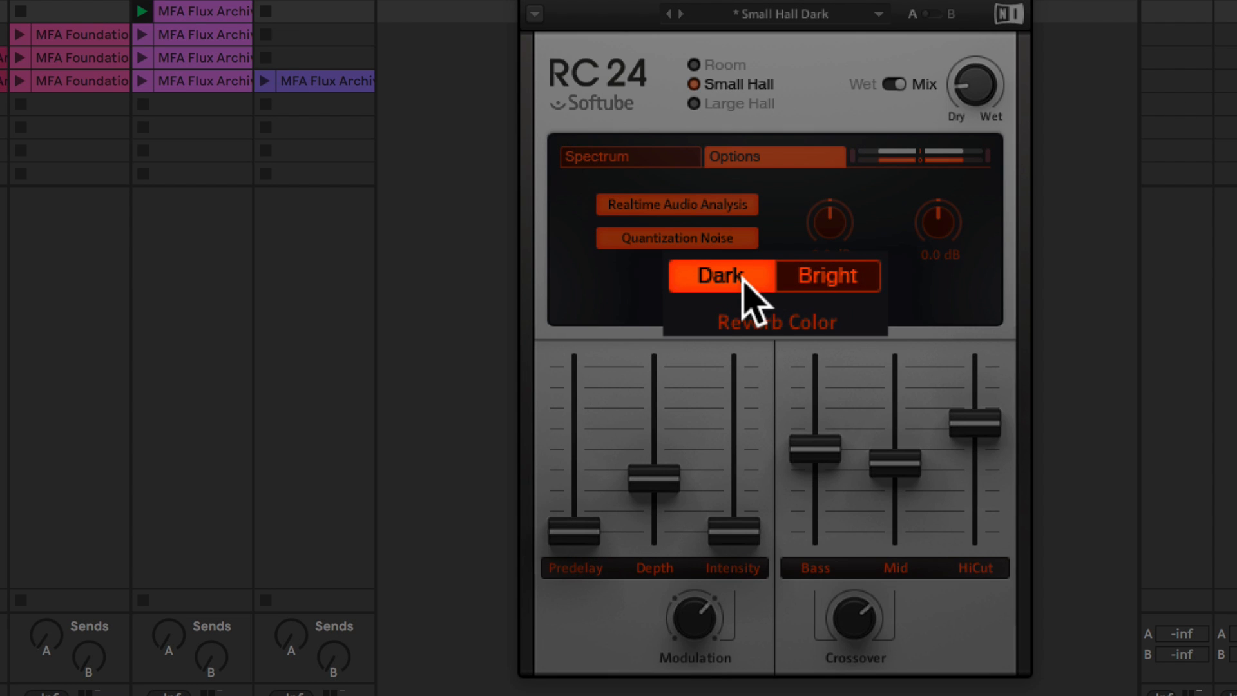
pyautogui.click(821, 284)
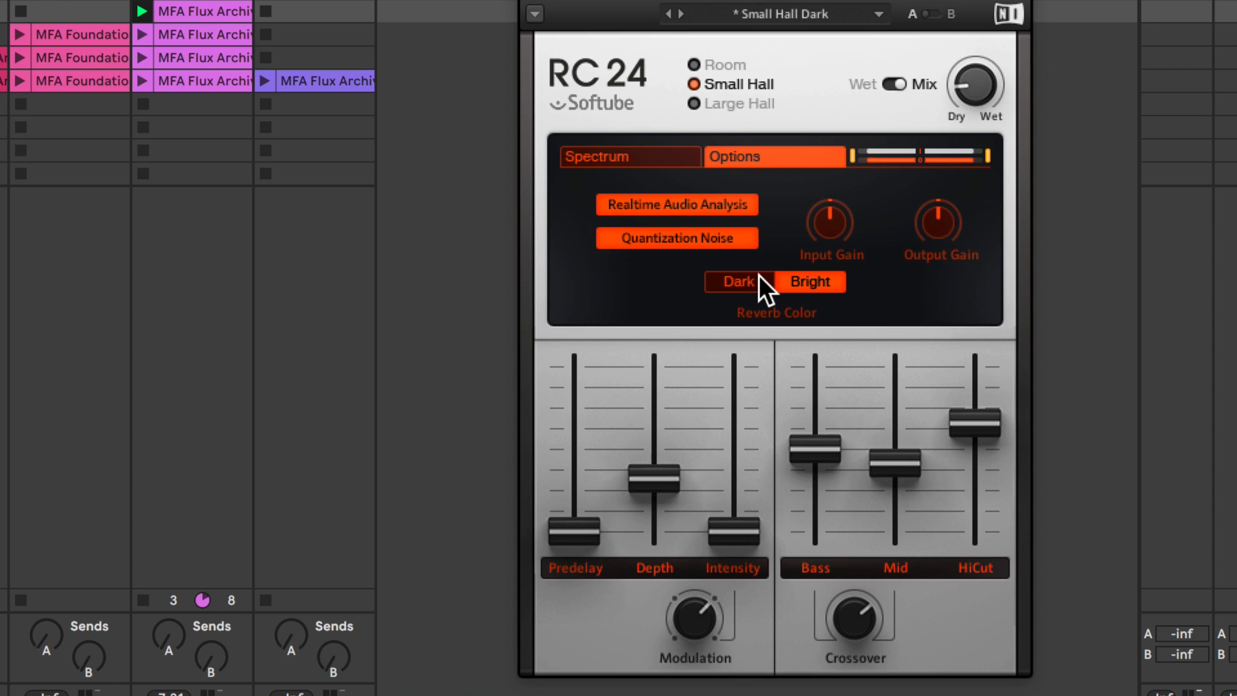
pyautogui.click(751, 291)
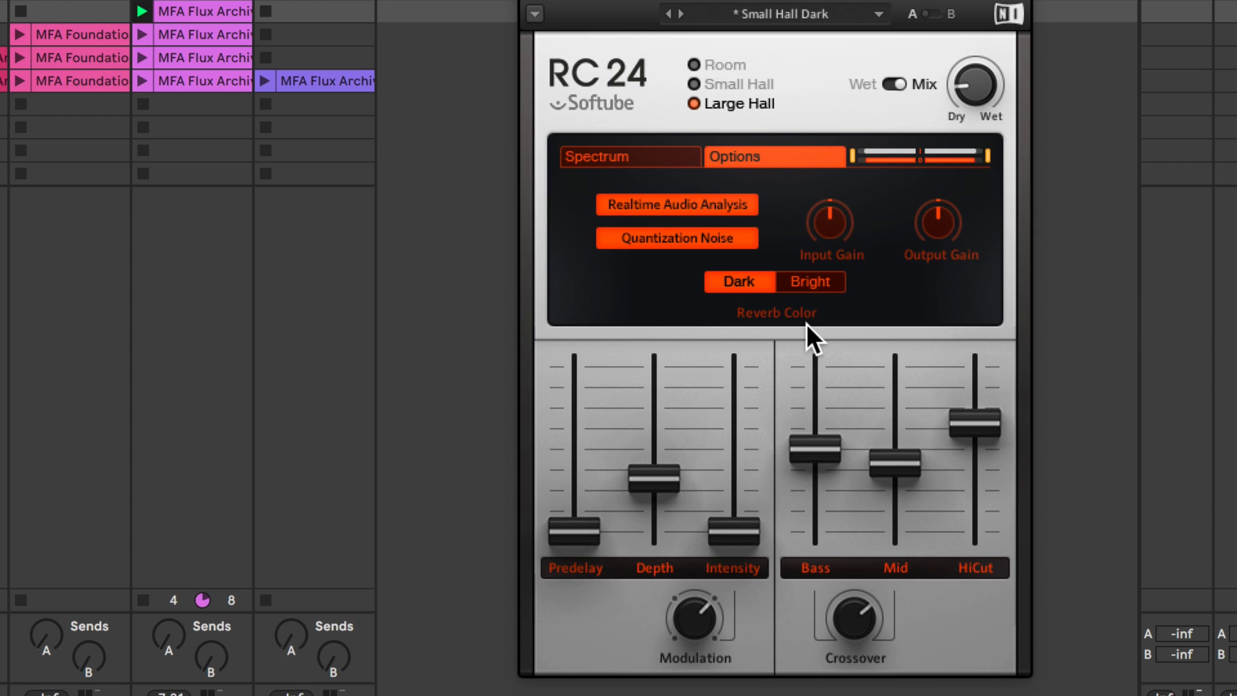
pyautogui.click(825, 281)
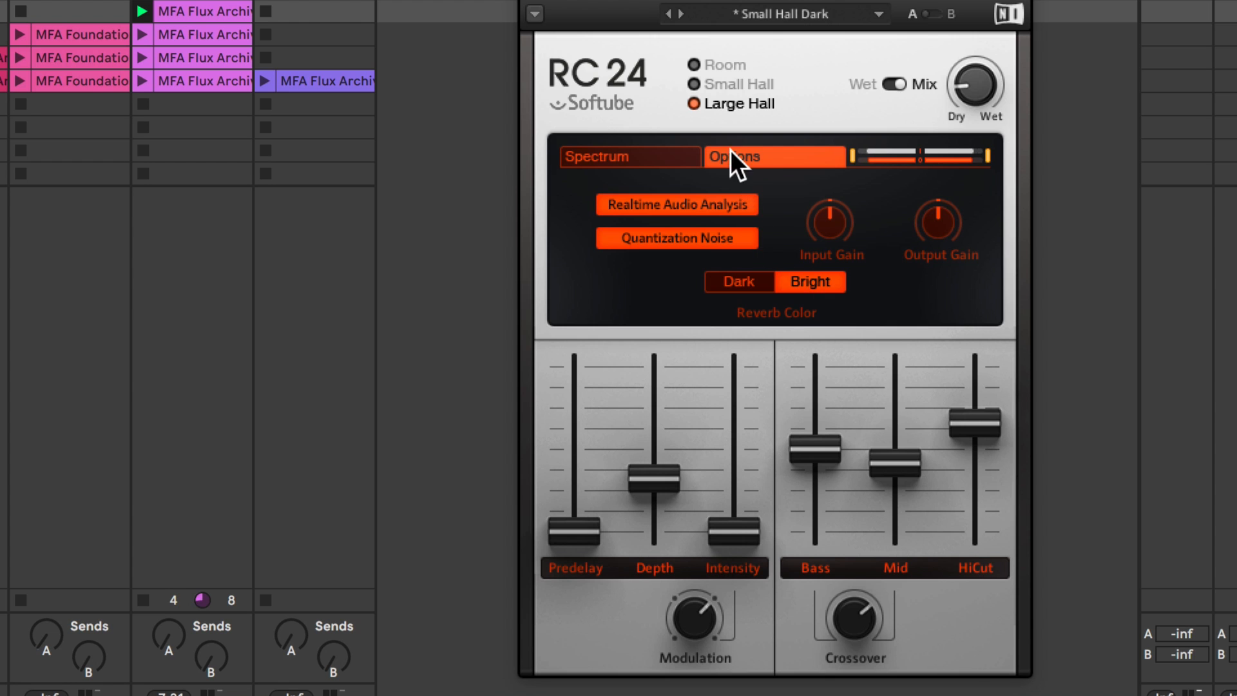
pyautogui.click(647, 157)
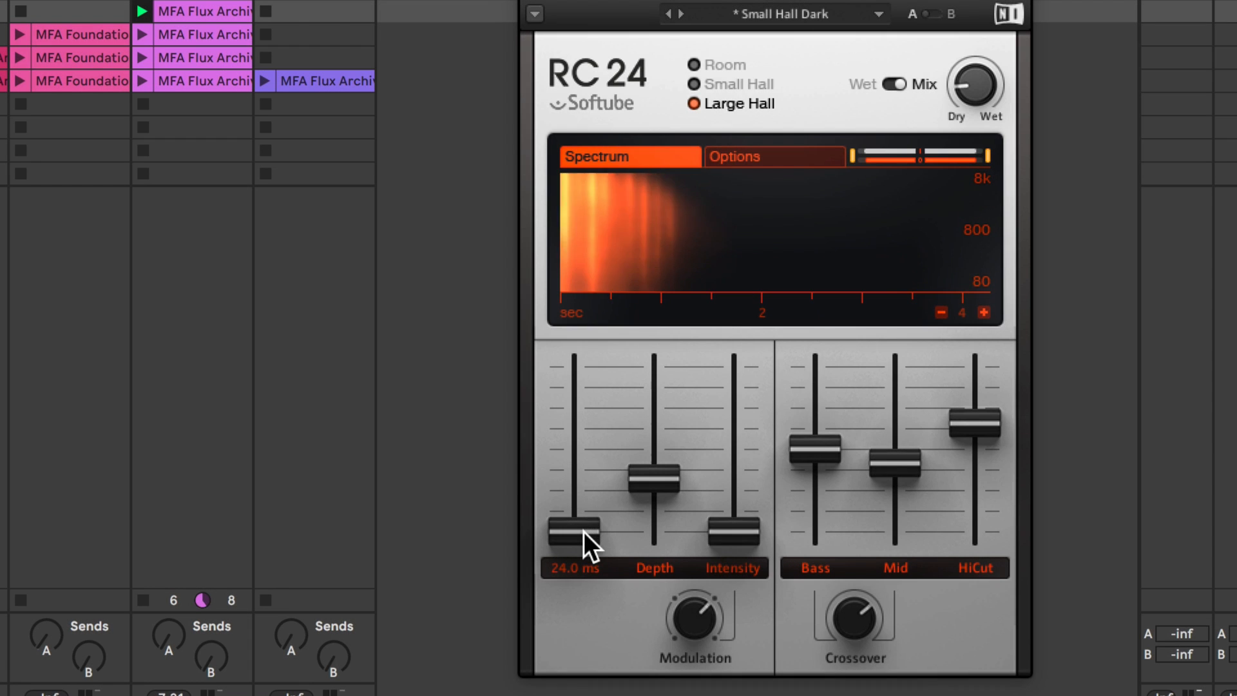
# - Sweep the reverb depth up to 71.0 and down to its minimum, and switch the reverb type to Room
pyautogui.moveTo(582, 531)
pyautogui.mouseDown()
pyautogui.moveTo(574, 403)
pyautogui.moveTo(574, 531)
pyautogui.mouseUp()
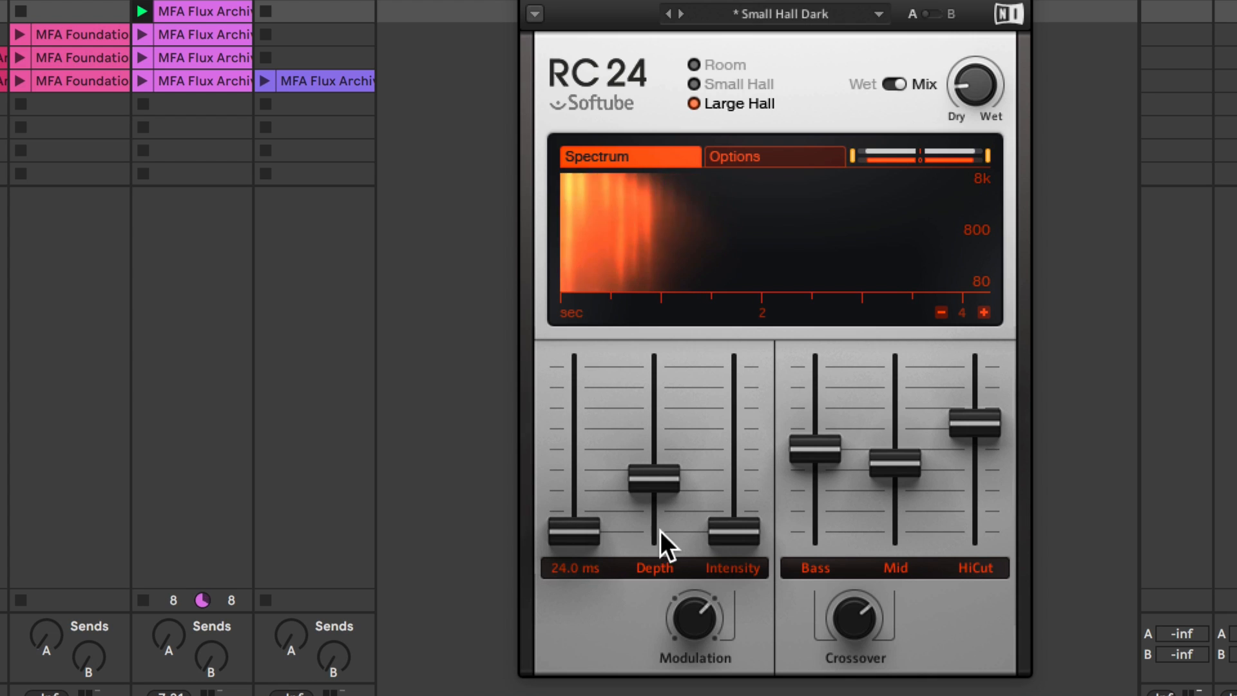
pyautogui.moveTo(672, 482); pyautogui.dragTo(671, 368)
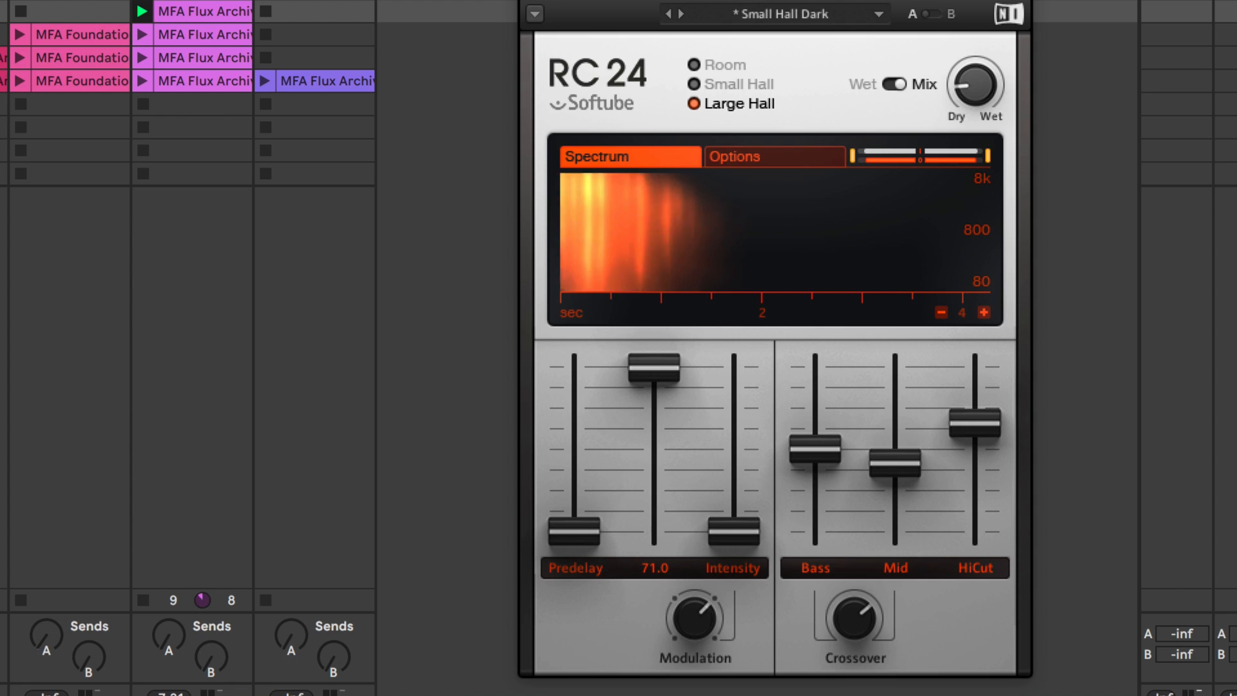
pyautogui.moveTo(671, 368); pyautogui.dragTo(672, 532)
pyautogui.click(726, 65)
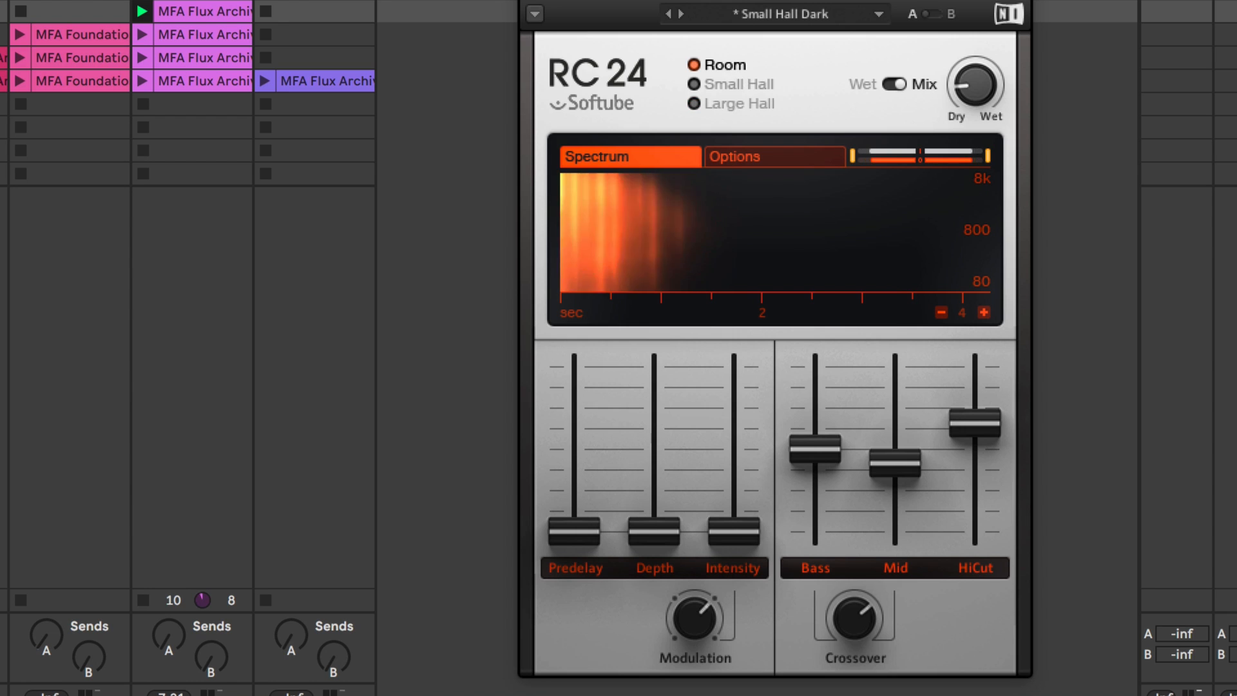
# - Raise the modulation intensity to 3.00 and the reverb depth to 59.0
pyautogui.moveTo(651, 527); pyautogui.dragTo(651, 496)
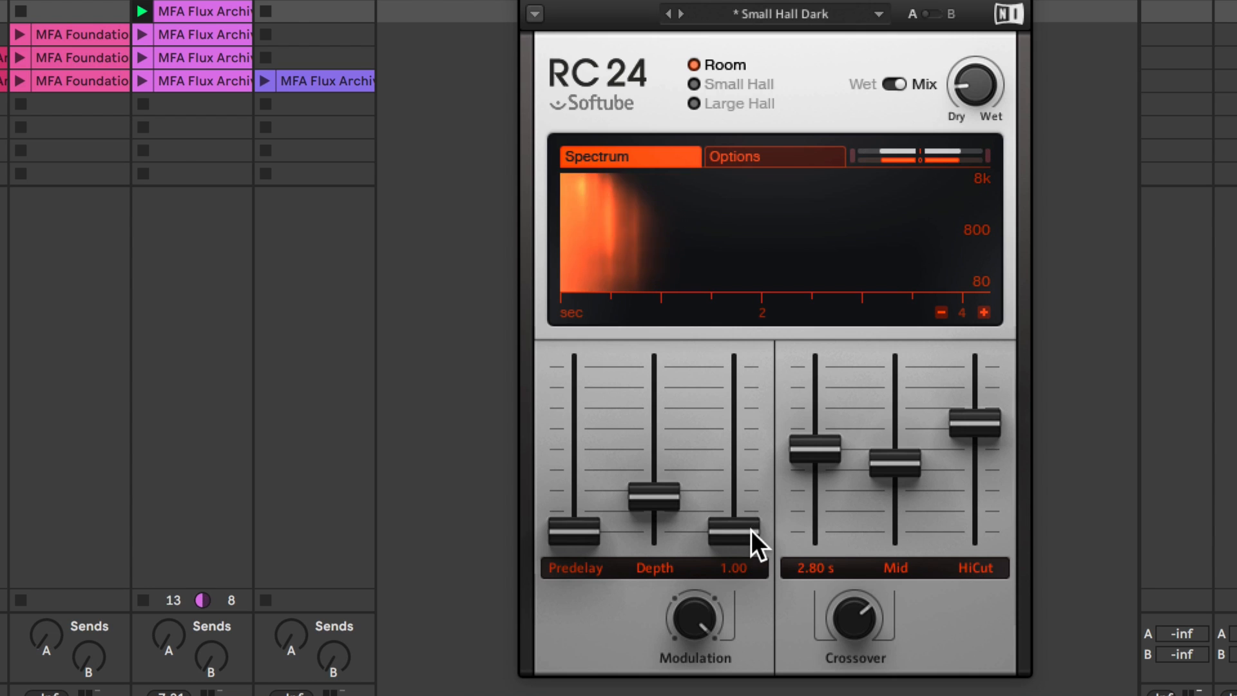
pyautogui.moveTo(752, 529); pyautogui.dragTo(751, 365)
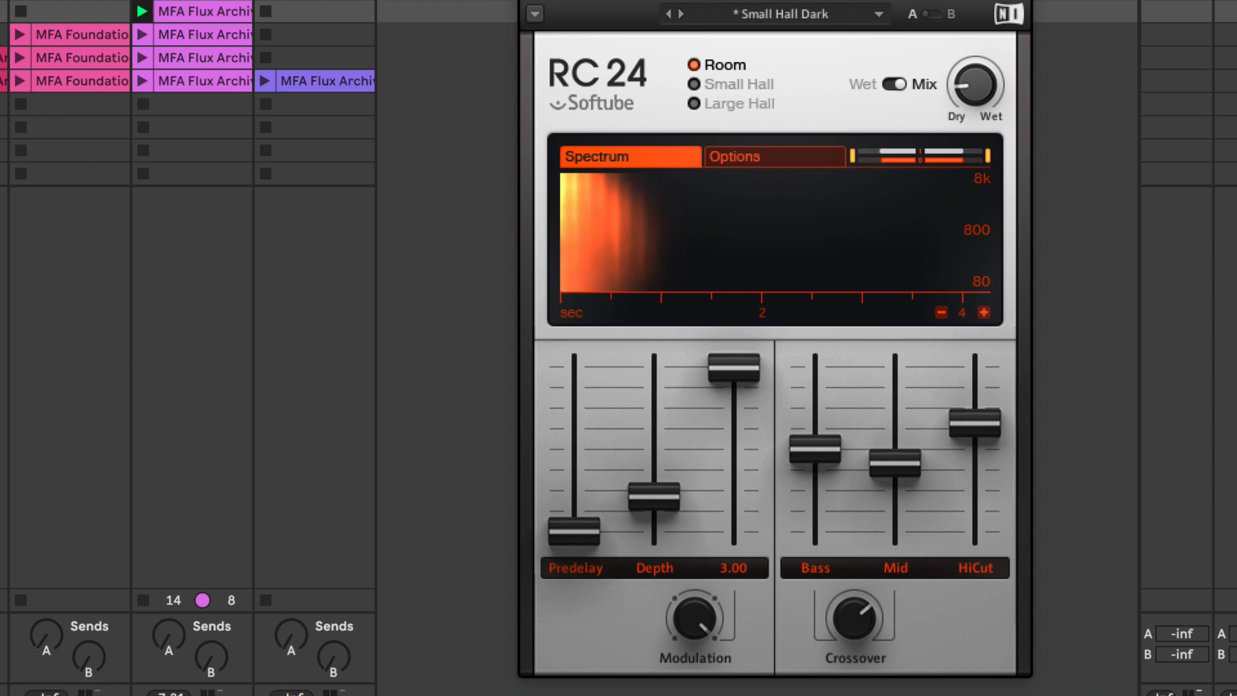
pyautogui.moveTo(654, 496); pyautogui.dragTo(654, 394)
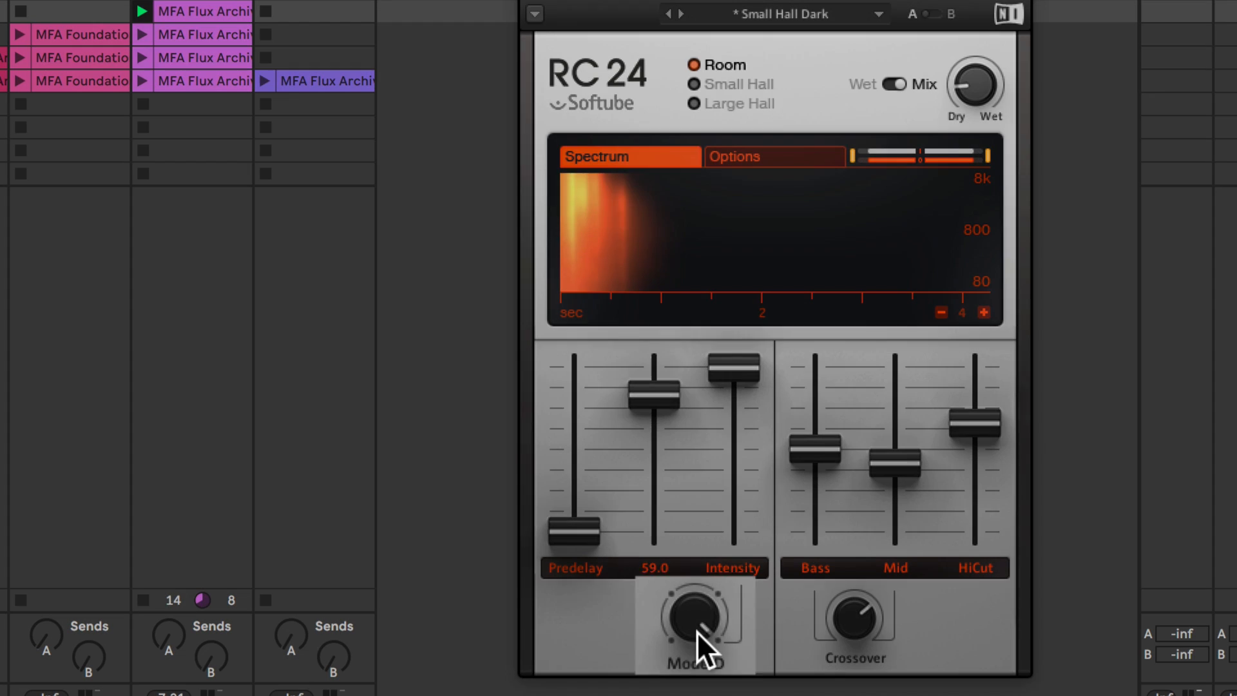
# - Change the modulation through Mode B to Mode A and slightly raise the dry/wet mix
pyautogui.moveTo(697, 630); pyautogui.dragTo(697, 639)
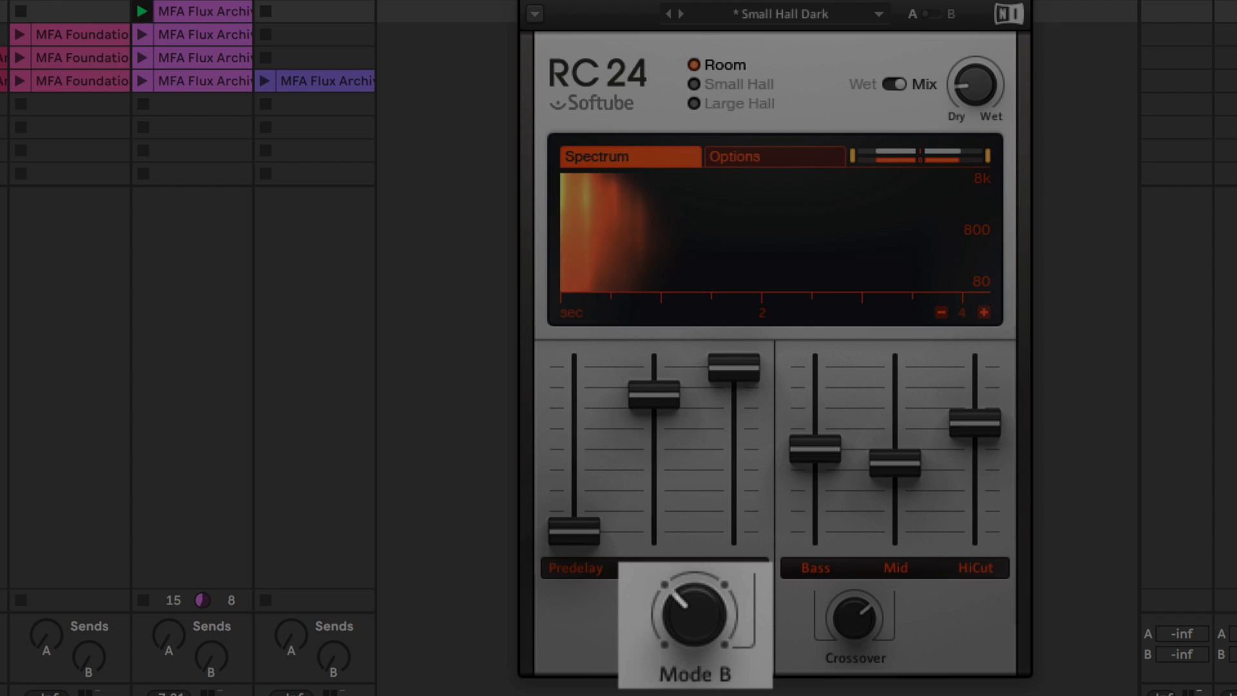
pyautogui.moveTo(697, 639); pyautogui.dragTo(697, 649)
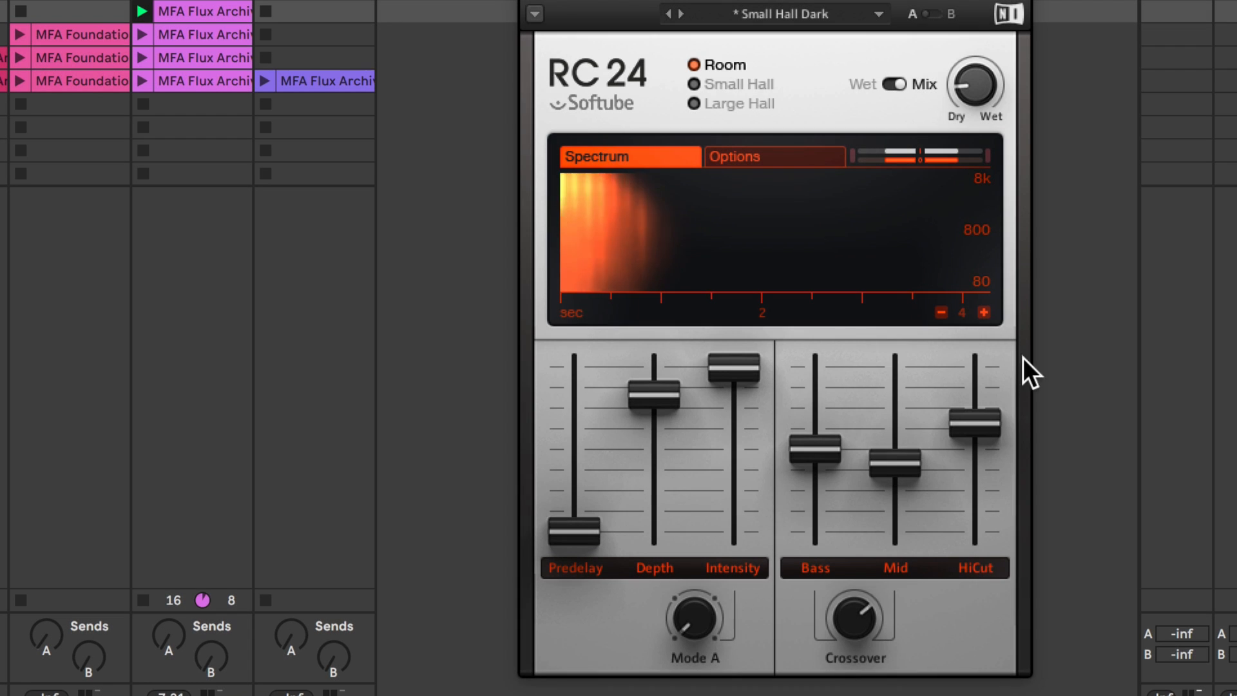
pyautogui.moveTo(977, 86); pyautogui.dragTo(949, 137)
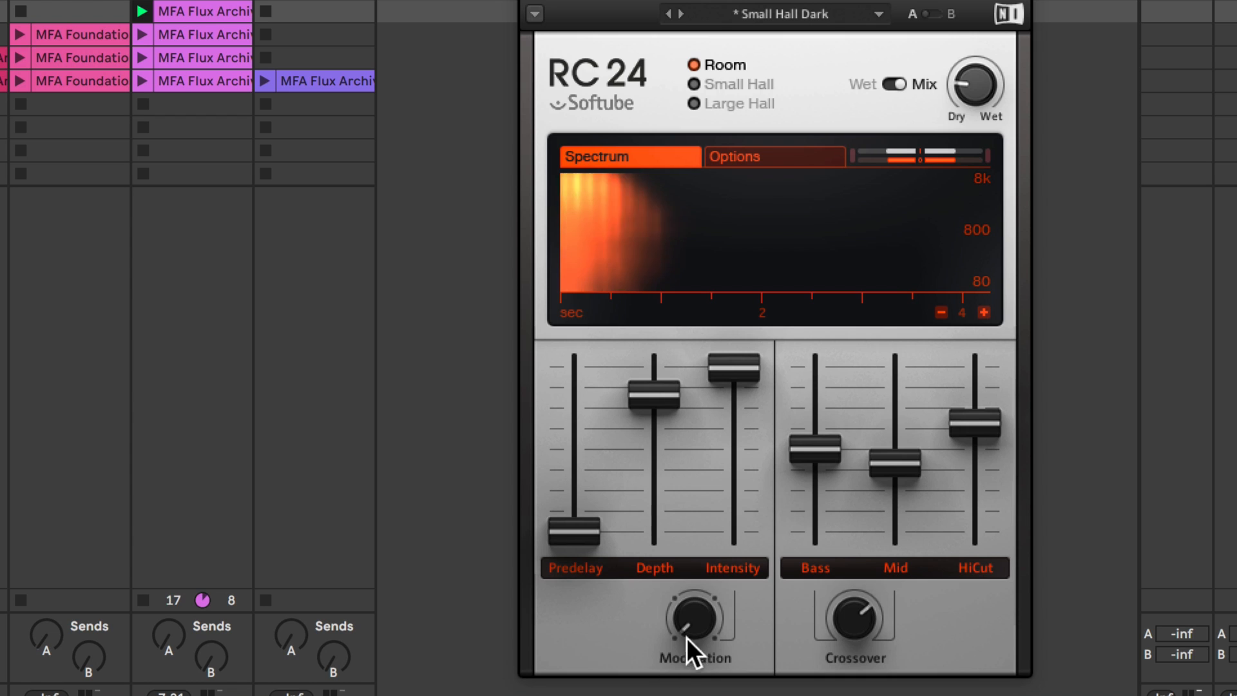
# - Lower the intensity to its minimum and reduce the reverb depth to about a quarter of its range
pyautogui.moveTo(747, 356); pyautogui.dragTo(747, 520)
pyautogui.moveTo(650, 384); pyautogui.dragTo(650, 482)
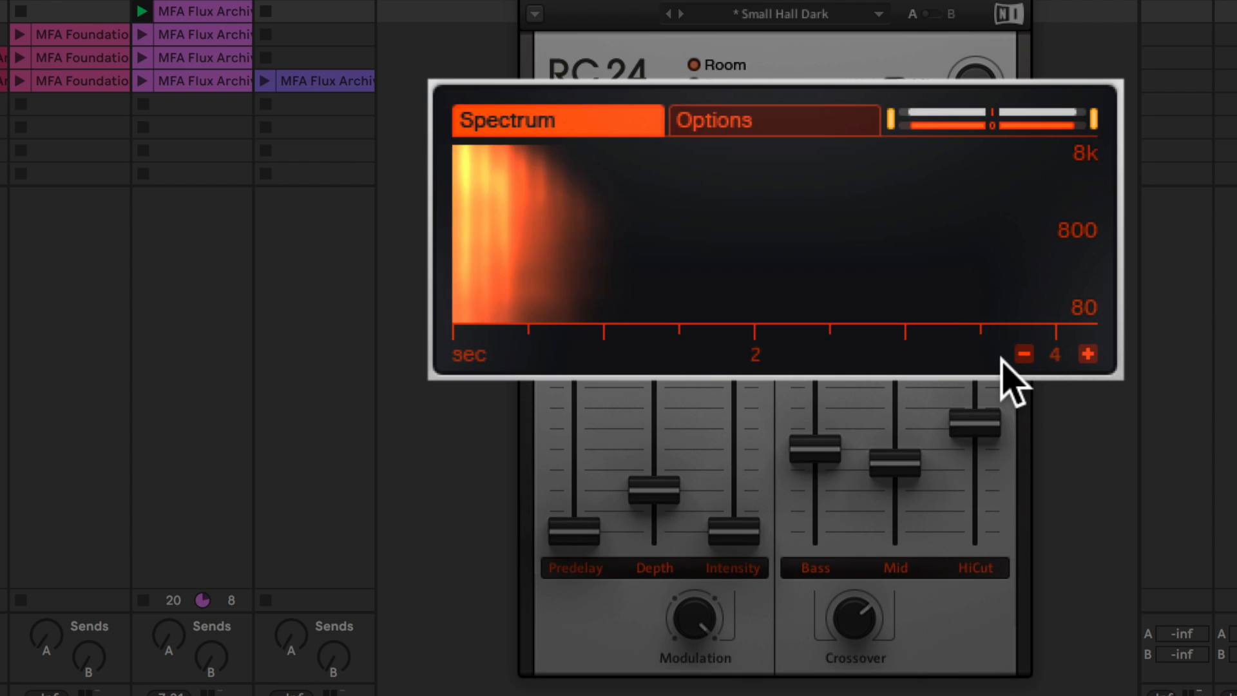
# - Try an 8-second time range on the spectrum display and reduce the range to 1 second
pyautogui.click(1087, 354)
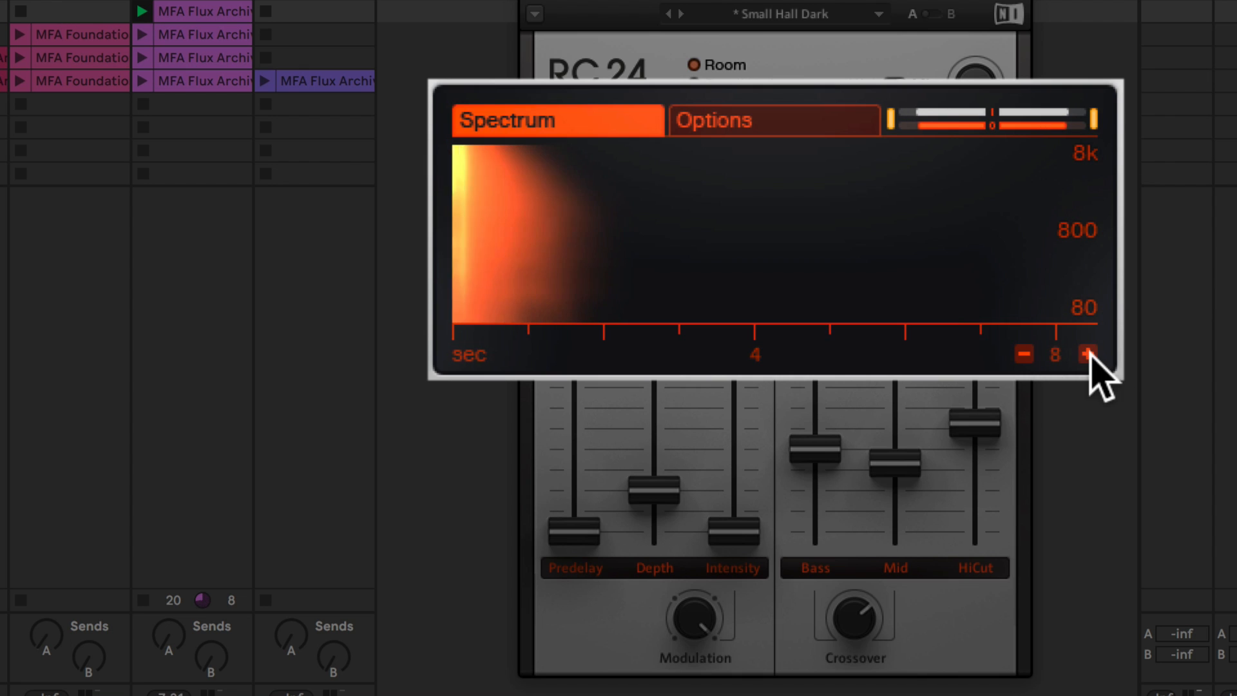
pyautogui.click(1023, 355)
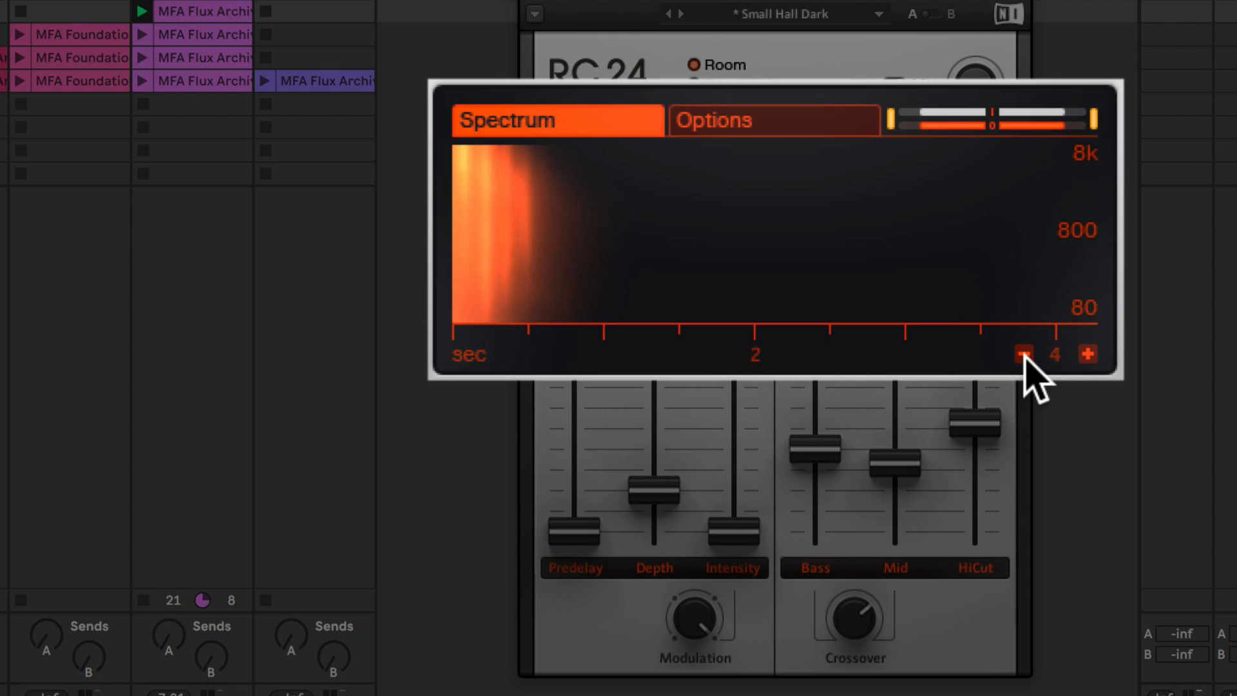
pyautogui.click(1024, 355)
pyautogui.click(1024, 355)
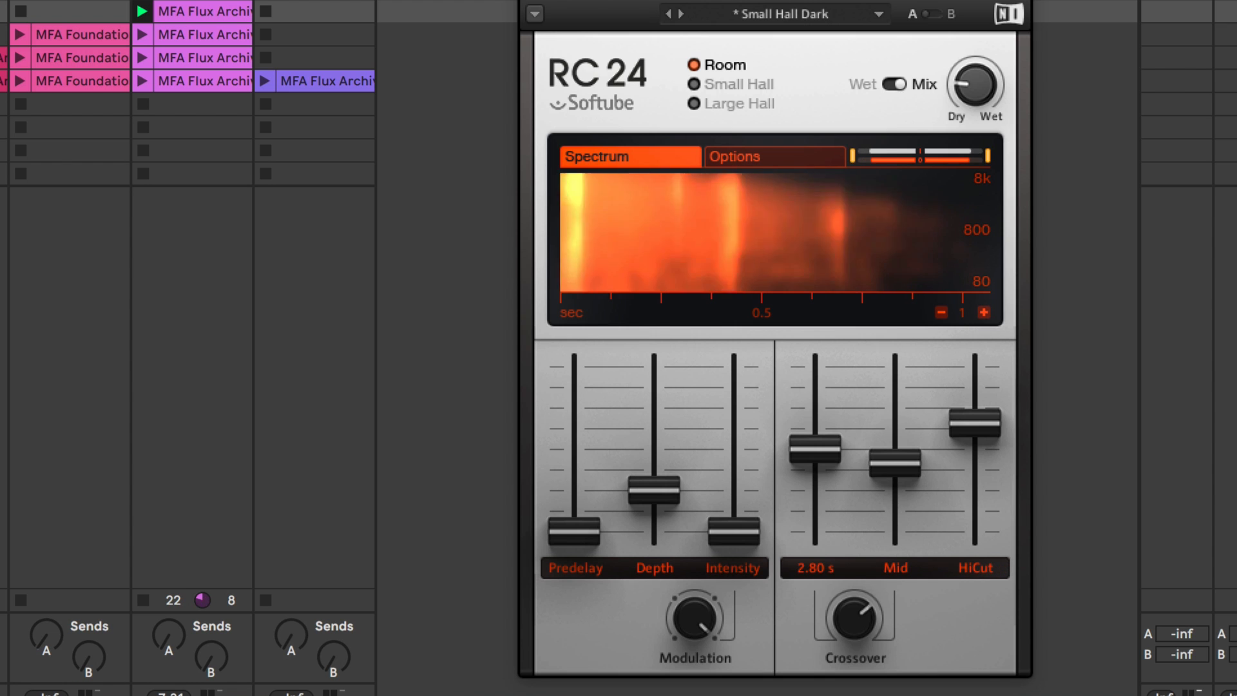
# - Lower the bass reverb time to near the bottom of its range
pyautogui.moveTo(816, 453); pyautogui.dragTo(815, 514)
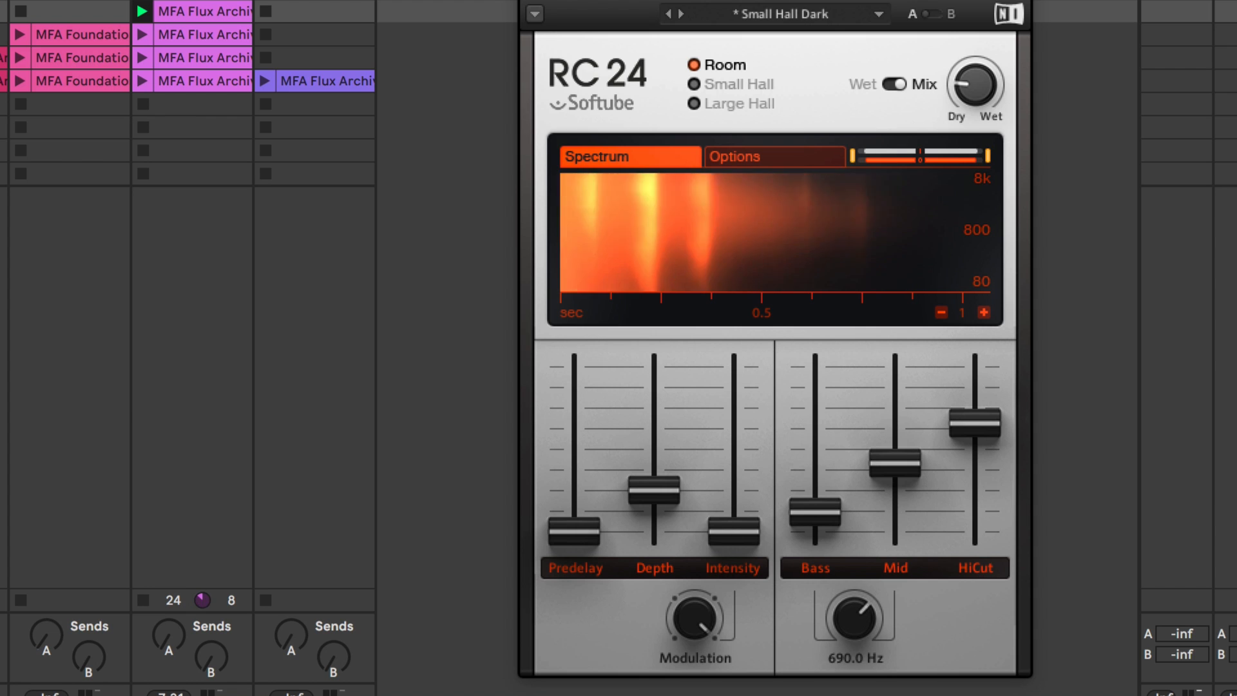
# - Lower the bass reverb time to its minimum and set the crossover to 390 Hz
pyautogui.moveTo(813, 516); pyautogui.dragTo(818, 538)
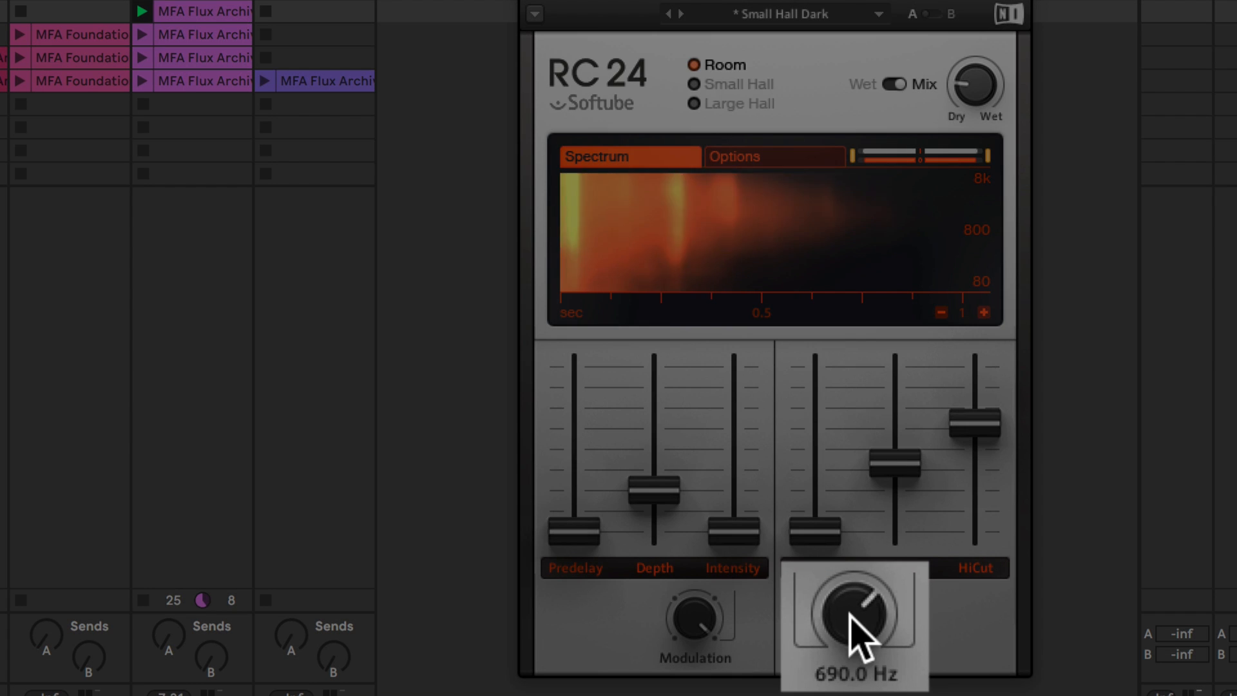
pyautogui.moveTo(850, 615); pyautogui.dragTo(850, 618)
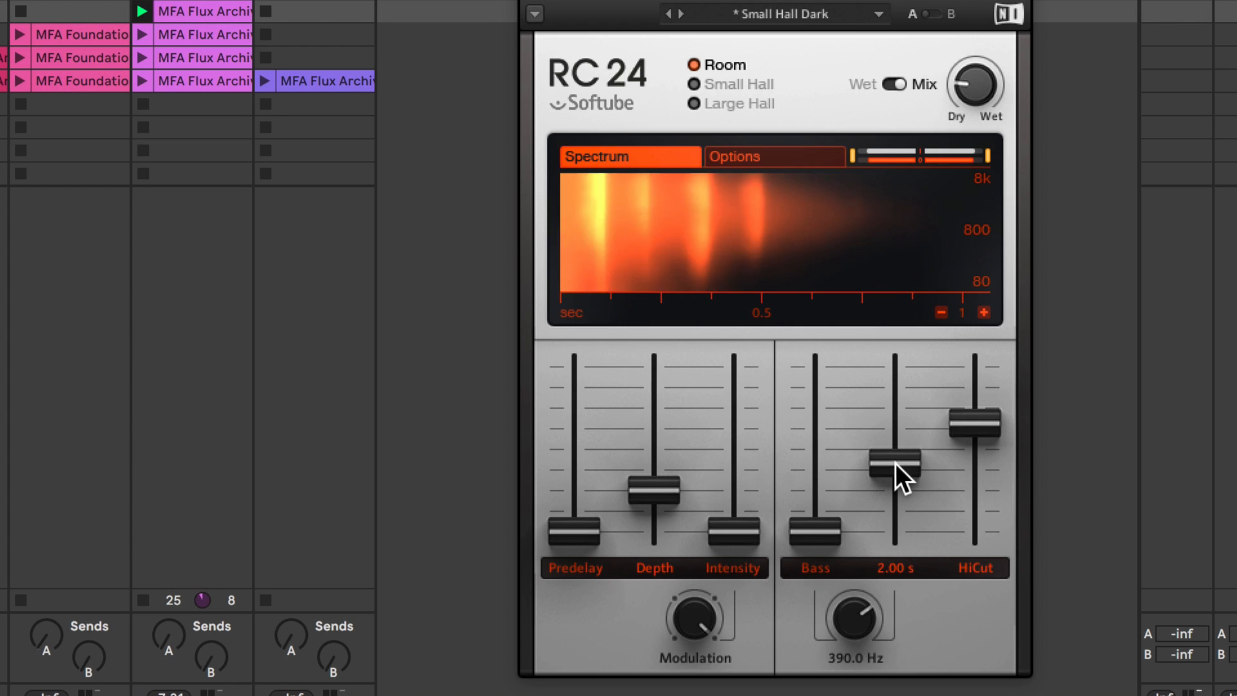
# - Try mid reverb times of 0.69 s and 0.80 s, reduce the crossover further, and set the mid time to 0.85 s
pyautogui.moveTo(898, 474); pyautogui.dragTo(895, 514)
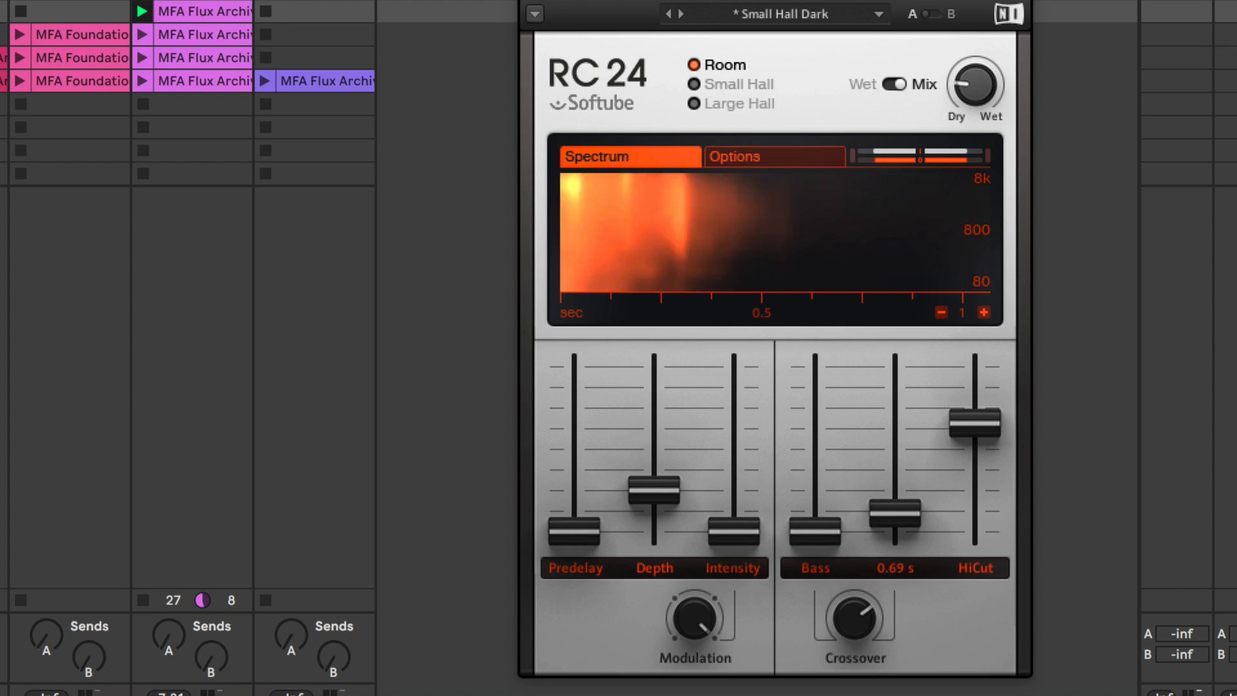
pyautogui.moveTo(895, 513); pyautogui.dragTo(895, 492)
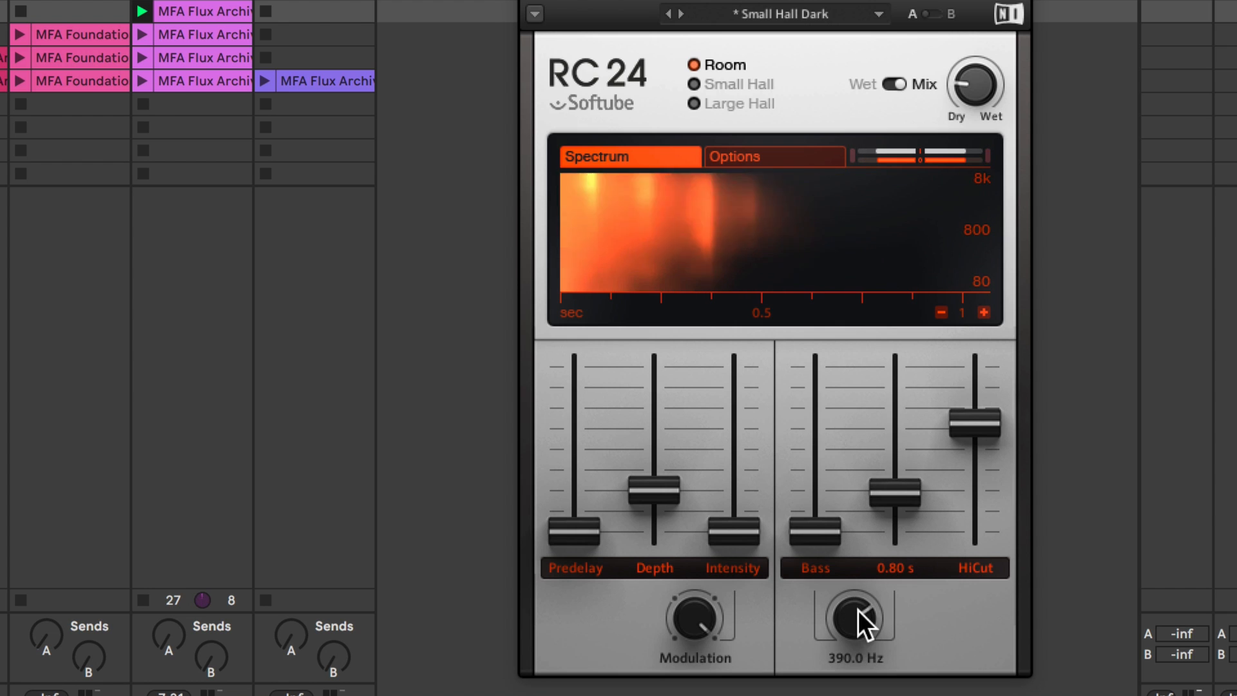
pyautogui.moveTo(815, 532)
pyautogui.mouseDown()
pyautogui.moveTo(814, 367)
pyautogui.moveTo(815, 529)
pyautogui.mouseUp()
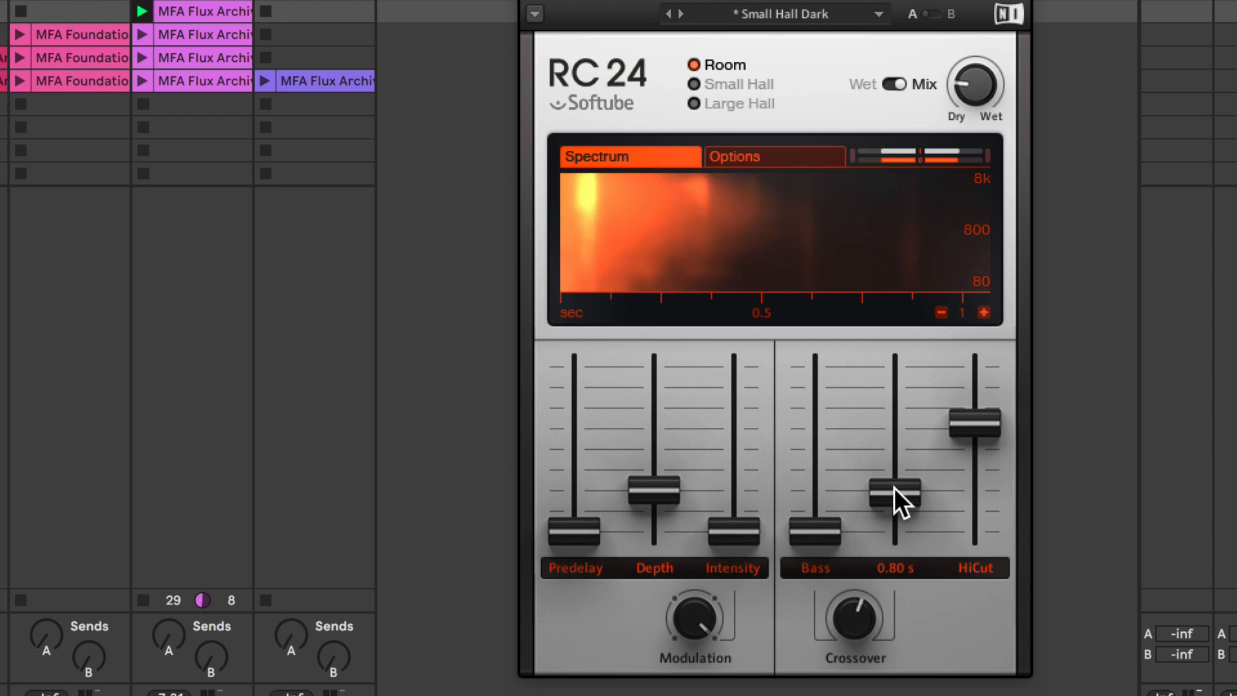
pyautogui.moveTo(894, 487); pyautogui.dragTo(895, 484)
# - Lower the high cut slightly and compare the reverb's A and B settings
pyautogui.moveTo(983, 422)
pyautogui.mouseDown()
pyautogui.moveTo(979, 400)
pyautogui.moveTo(976, 436)
pyautogui.mouseUp()
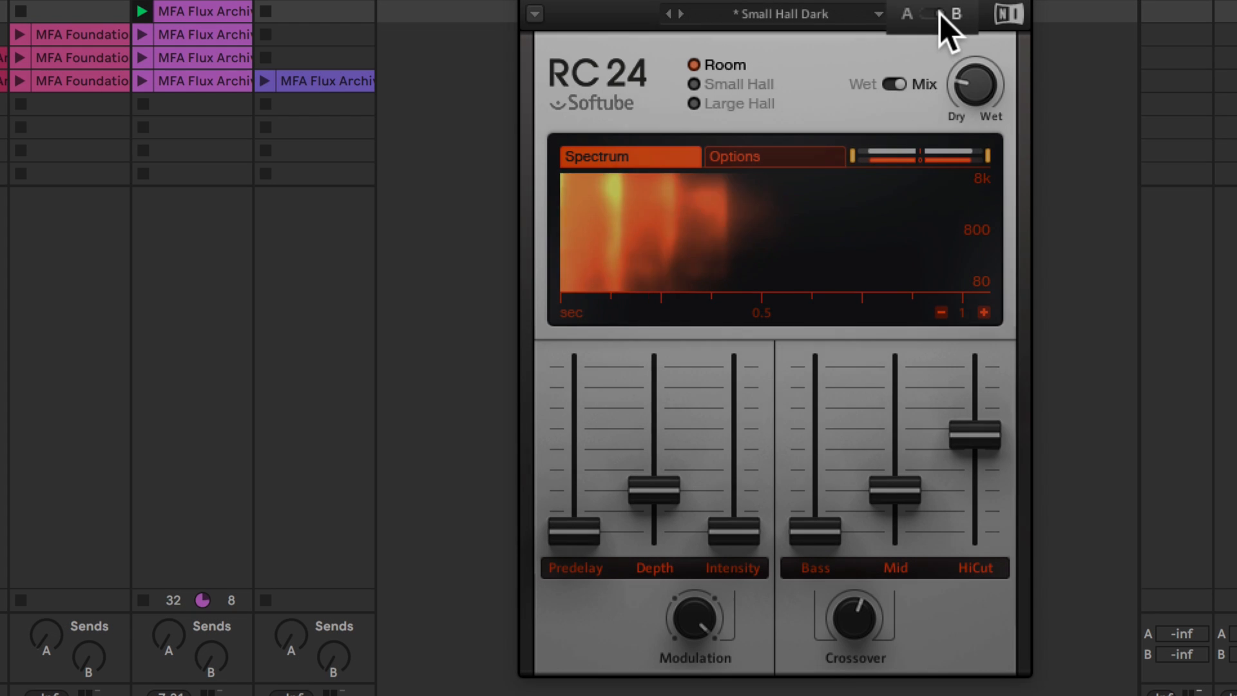
pyautogui.moveTo(897, 502)
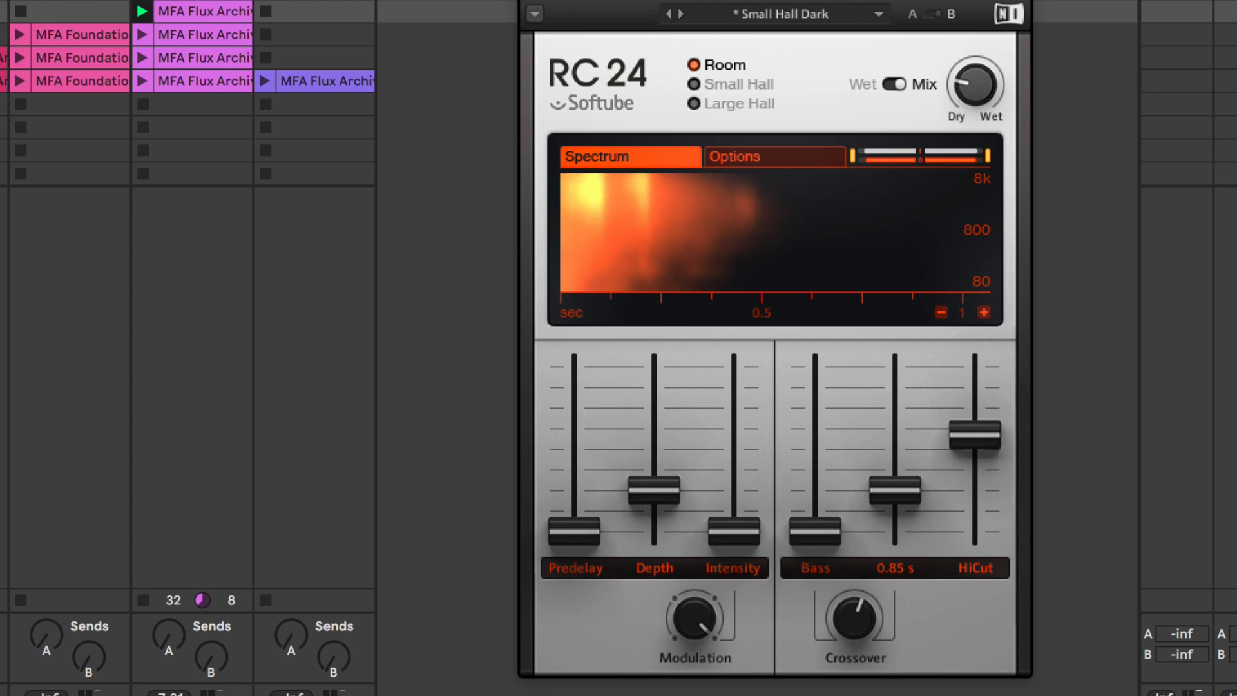
pyautogui.moveTo(891, 496); pyautogui.dragTo(890, 492)
pyautogui.moveTo(852, 637)
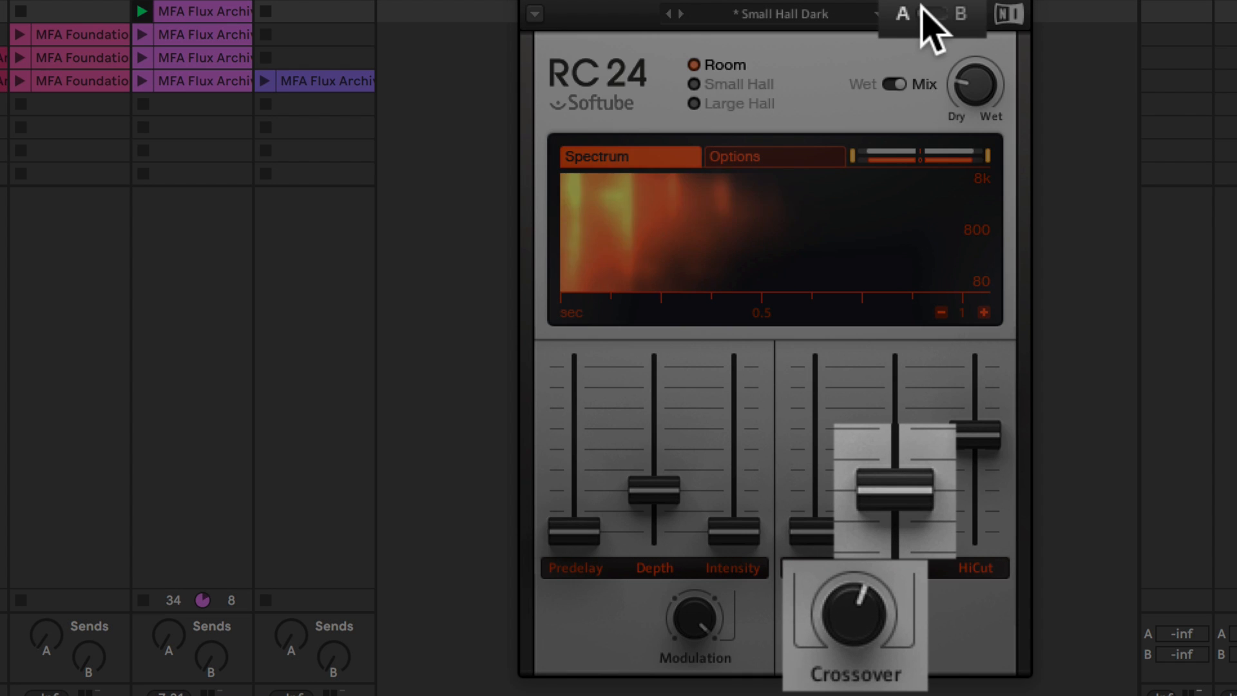
pyautogui.click(939, 13)
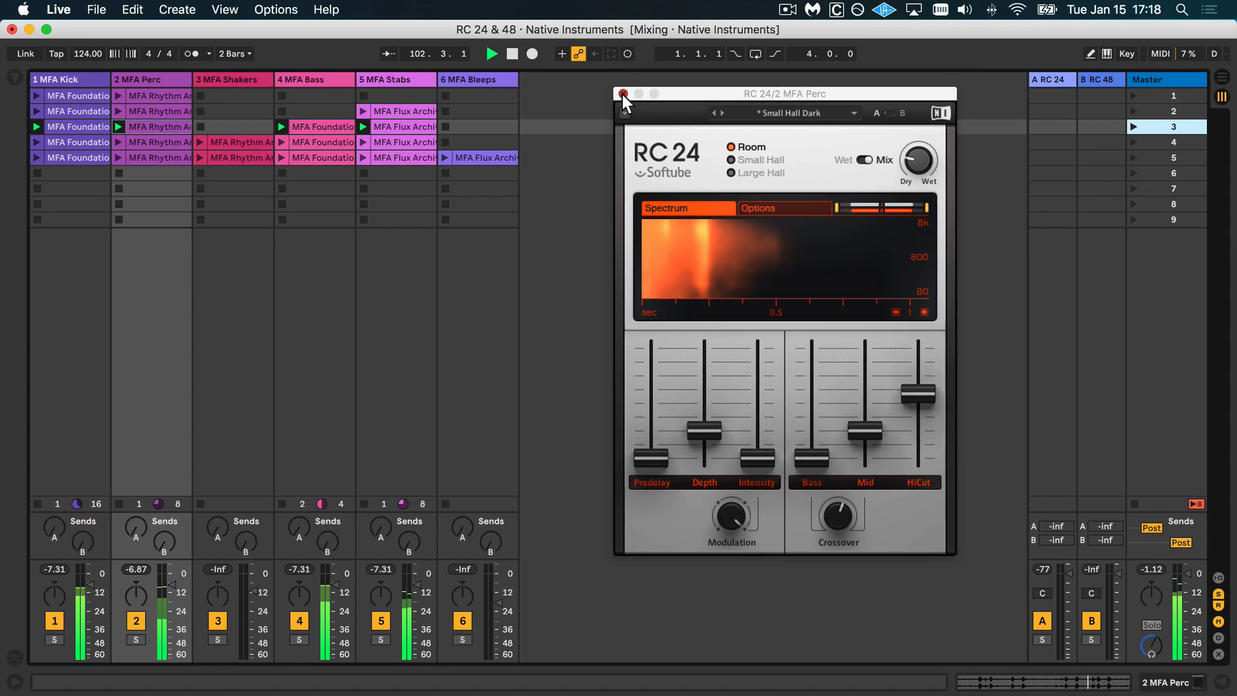
# - Close the RC 24 window and raise send A on the MFA Bass track, with the device view hidden
pyautogui.click(623, 94)
pyautogui.doubleClick(311, 76)
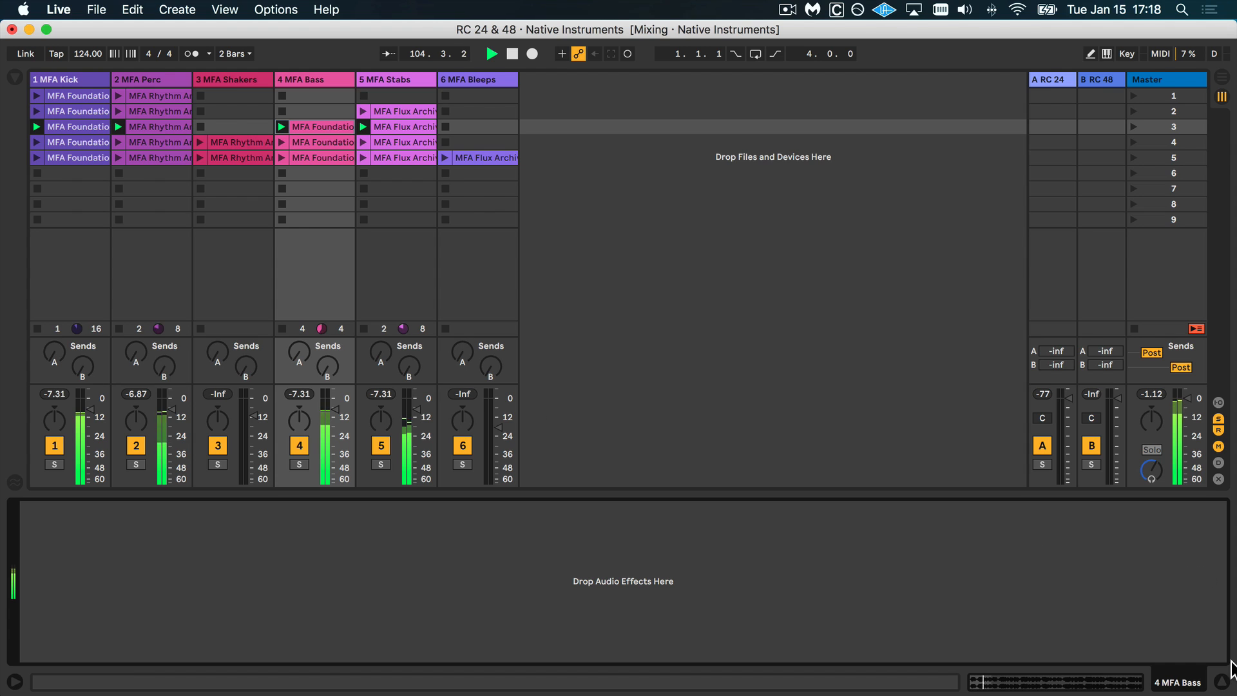
pyautogui.click(1222, 682)
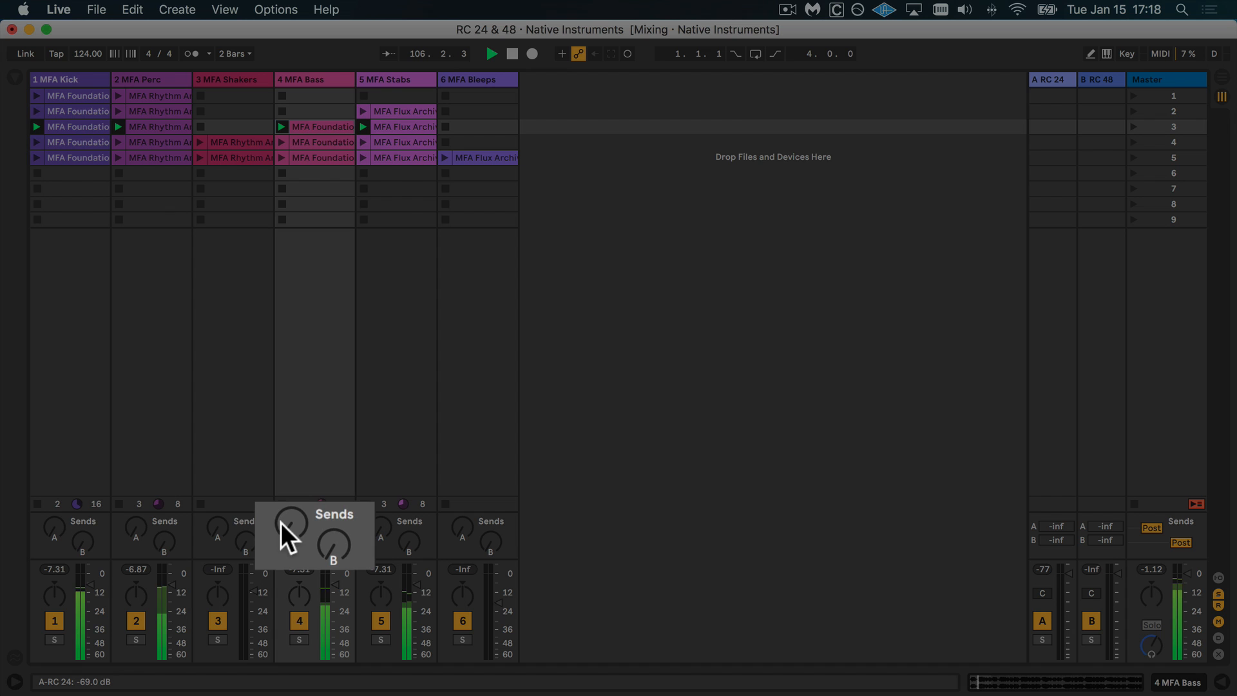
pyautogui.moveTo(291, 526); pyautogui.dragTo(291, 514)
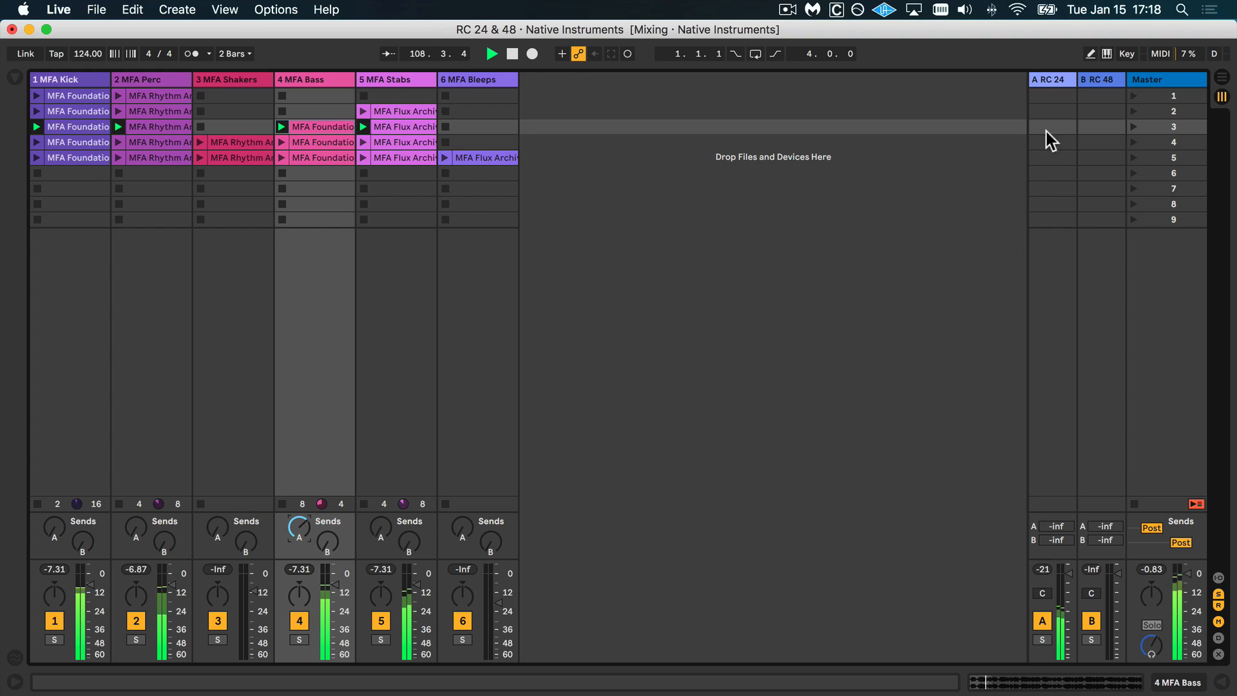
# - Open the RC 24 on return track A and reduce its bass reverb time to 0.60 s
pyautogui.click(1050, 79)
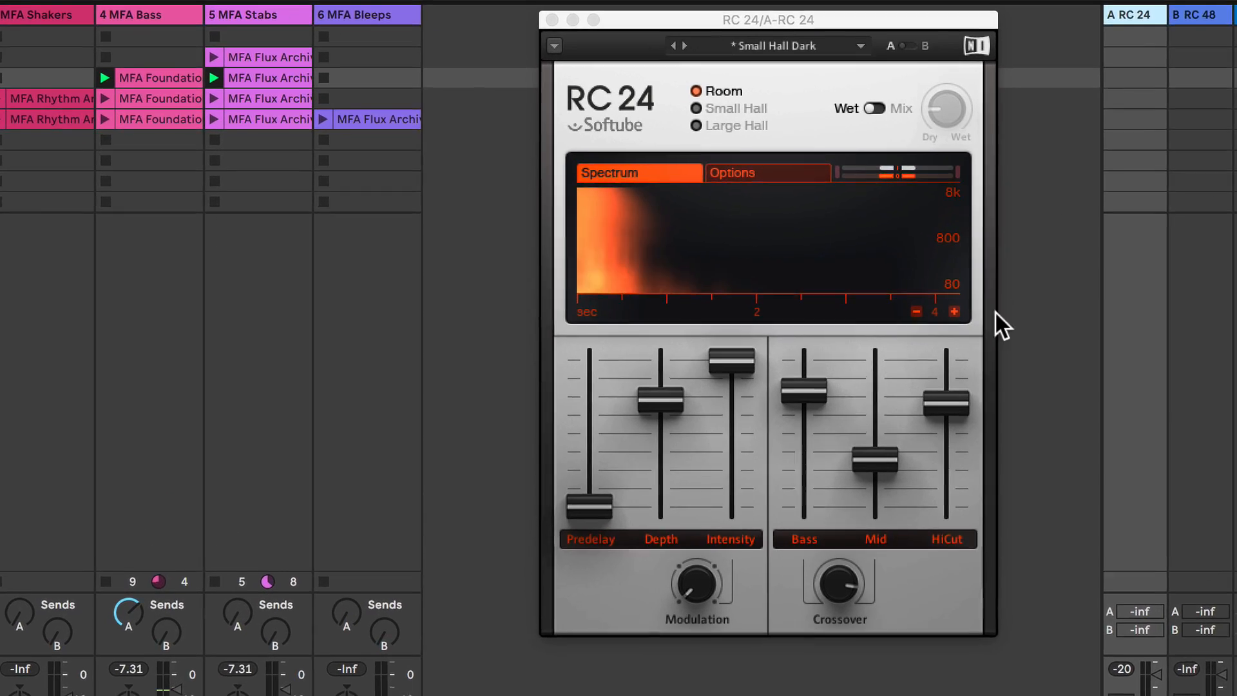
pyautogui.moveTo(806, 392); pyautogui.dragTo(806, 505)
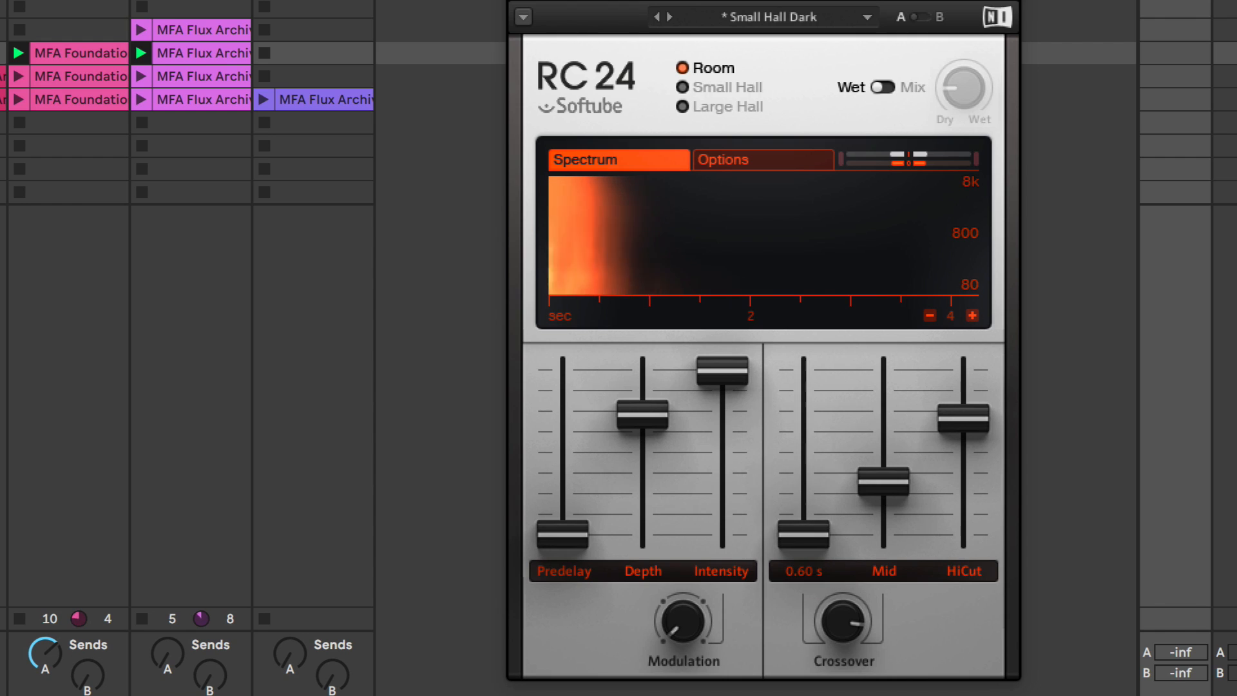
# - Set the return reverb's modulation to Mode D, reduce the depth slightly, and close the plug-in window
pyautogui.moveTo(891, 485); pyautogui.dragTo(887, 478)
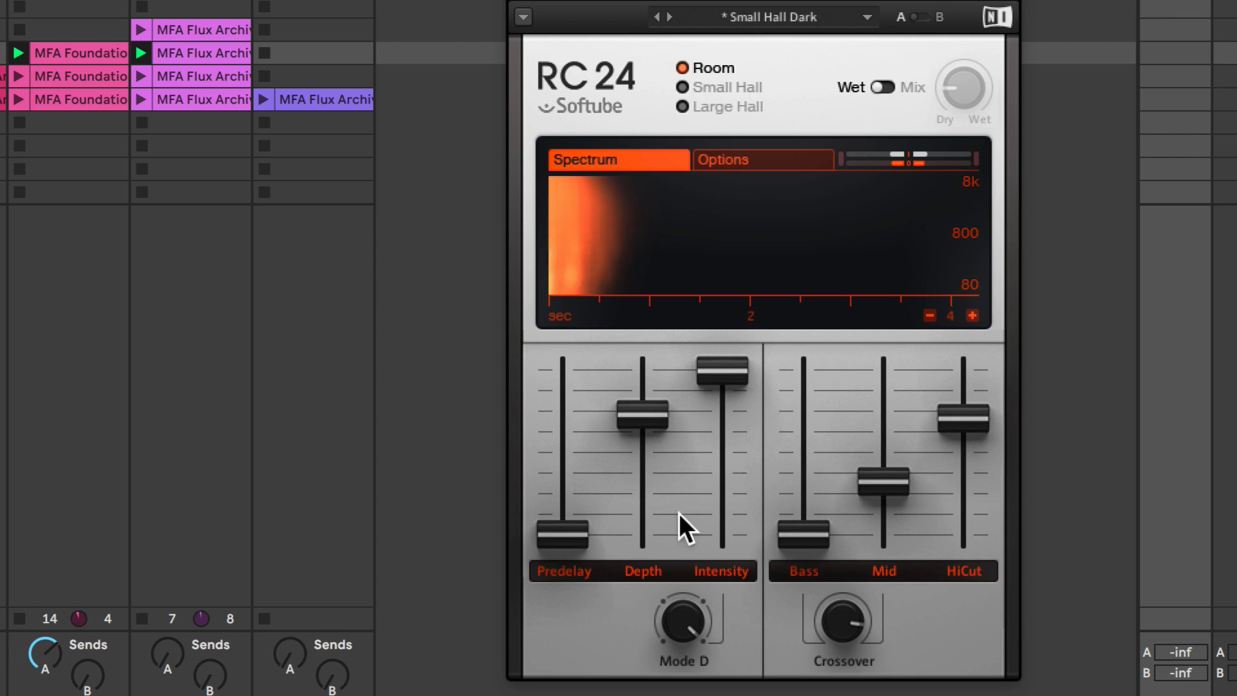
pyautogui.moveTo(644, 414); pyautogui.dragTo(644, 434)
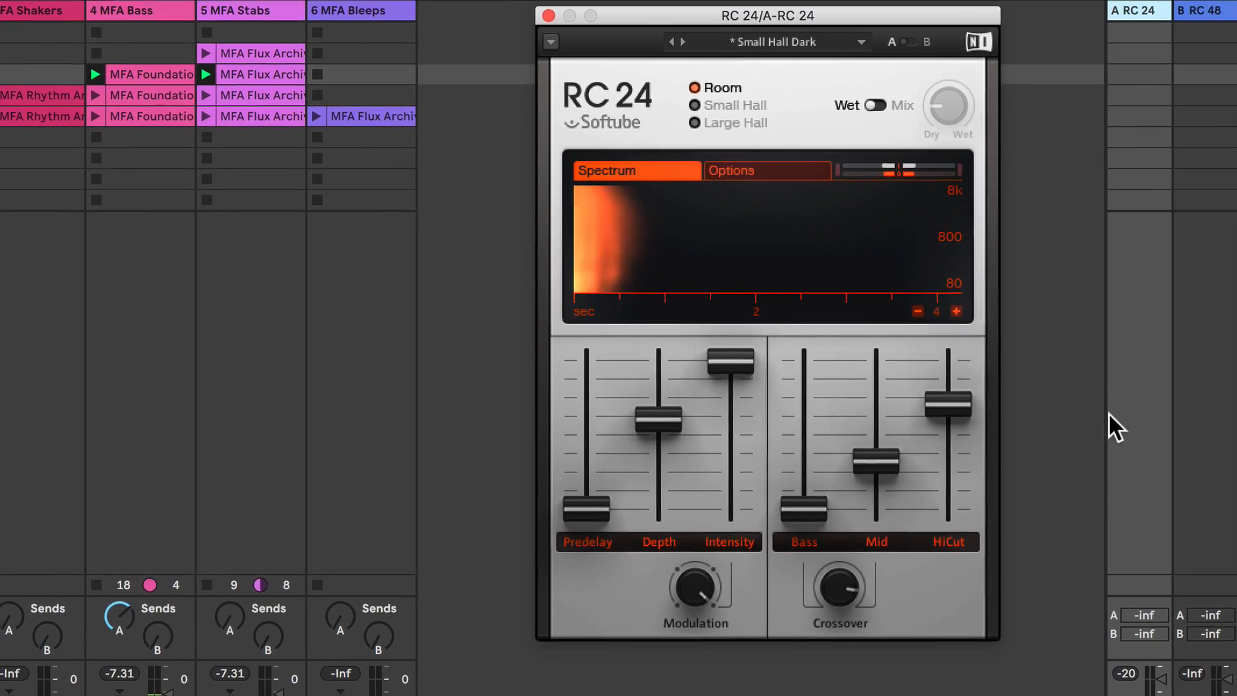
pyautogui.click(548, 15)
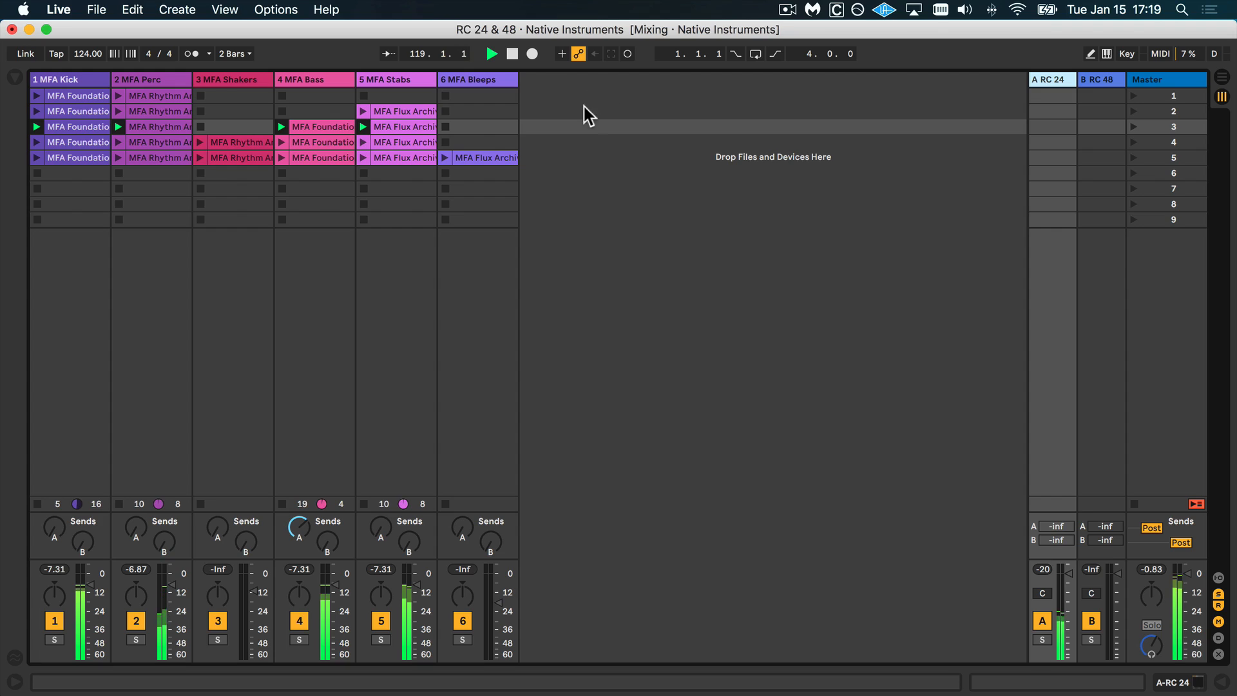
# - Launch scene 4 and switch the RC 48 on return track B to the Hall algorithm
pyautogui.click(1111, 80)
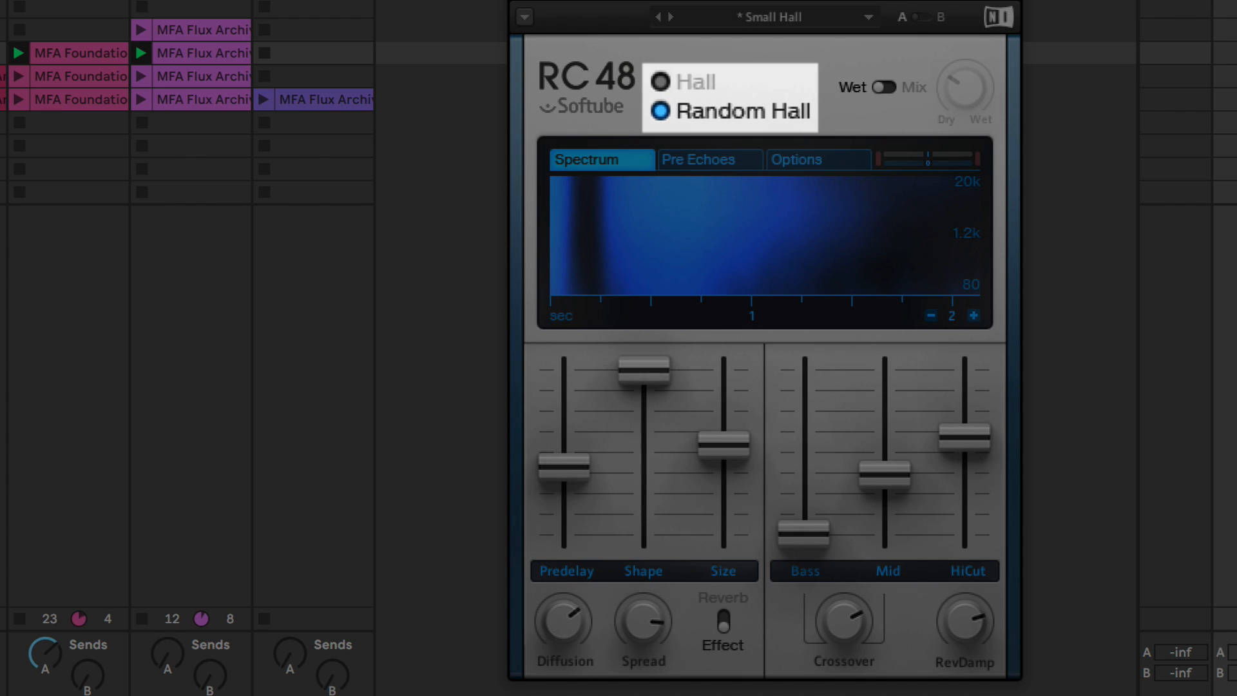
pyautogui.press('Down')
pyautogui.press('Return')
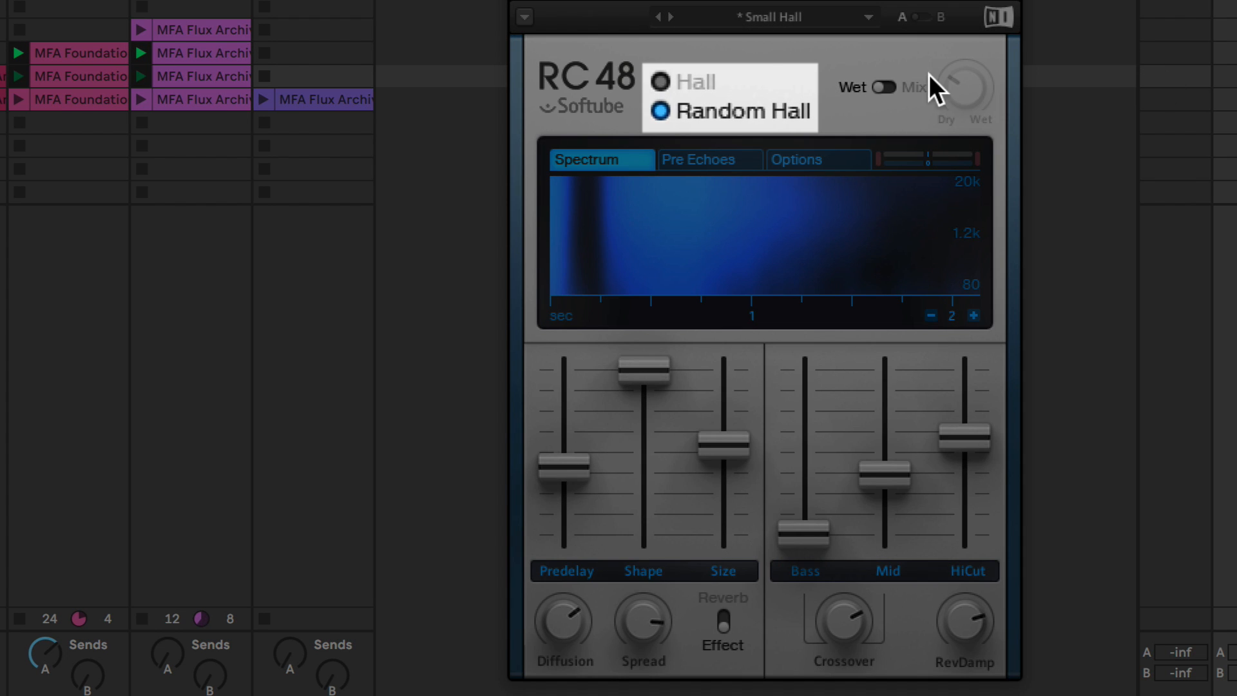
pyautogui.click(760, 75)
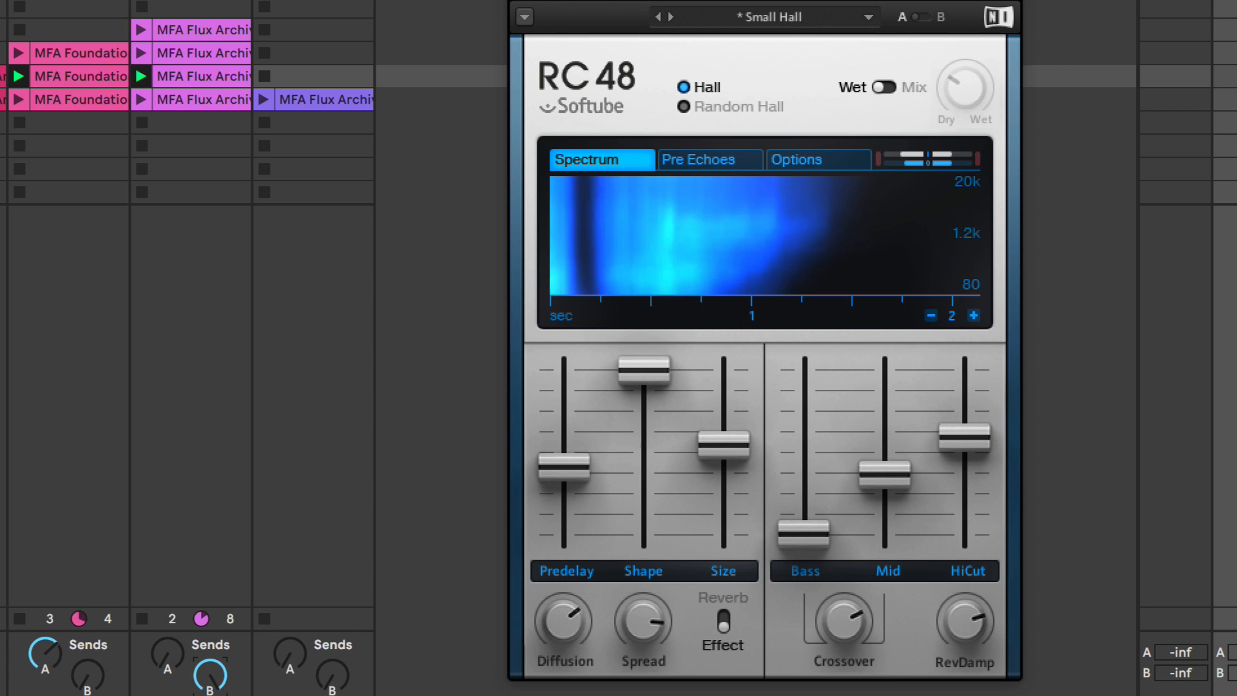
# - With a 4-second spectrum range, adjust the crossover around 240 Hz and try the bass at 4.00 before lowering it to near its minimum
pyautogui.click(973, 315)
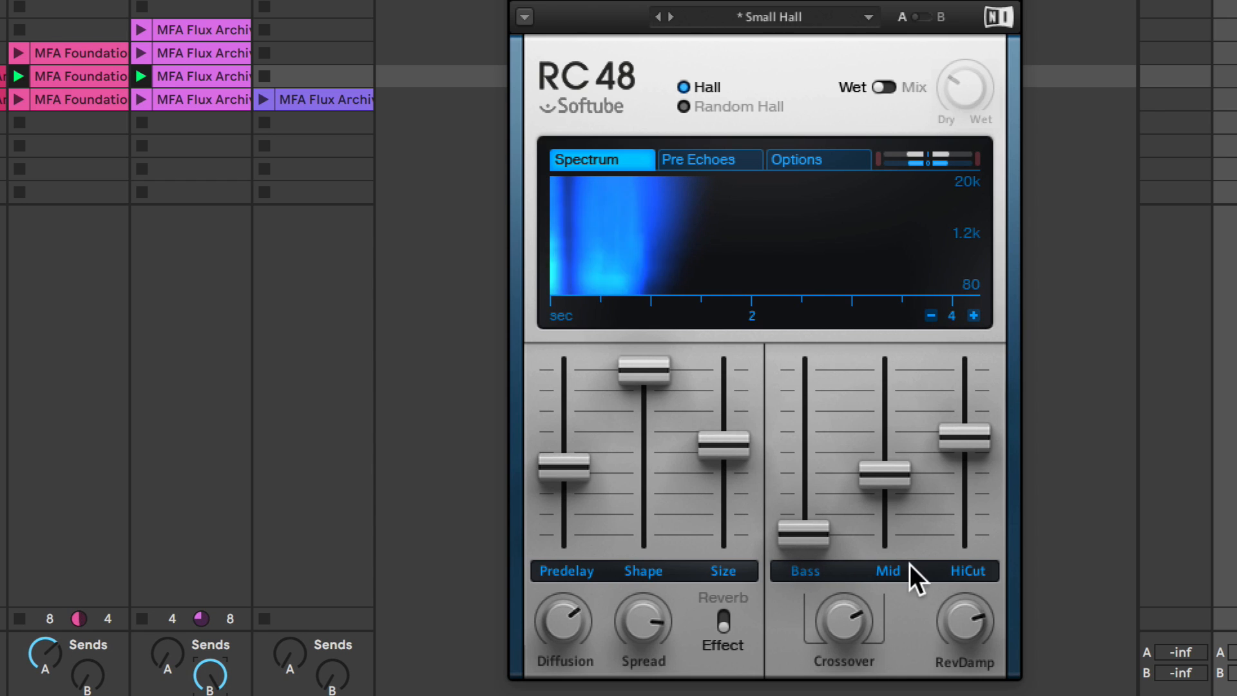
pyautogui.moveTo(850, 617); pyautogui.dragTo(850, 612)
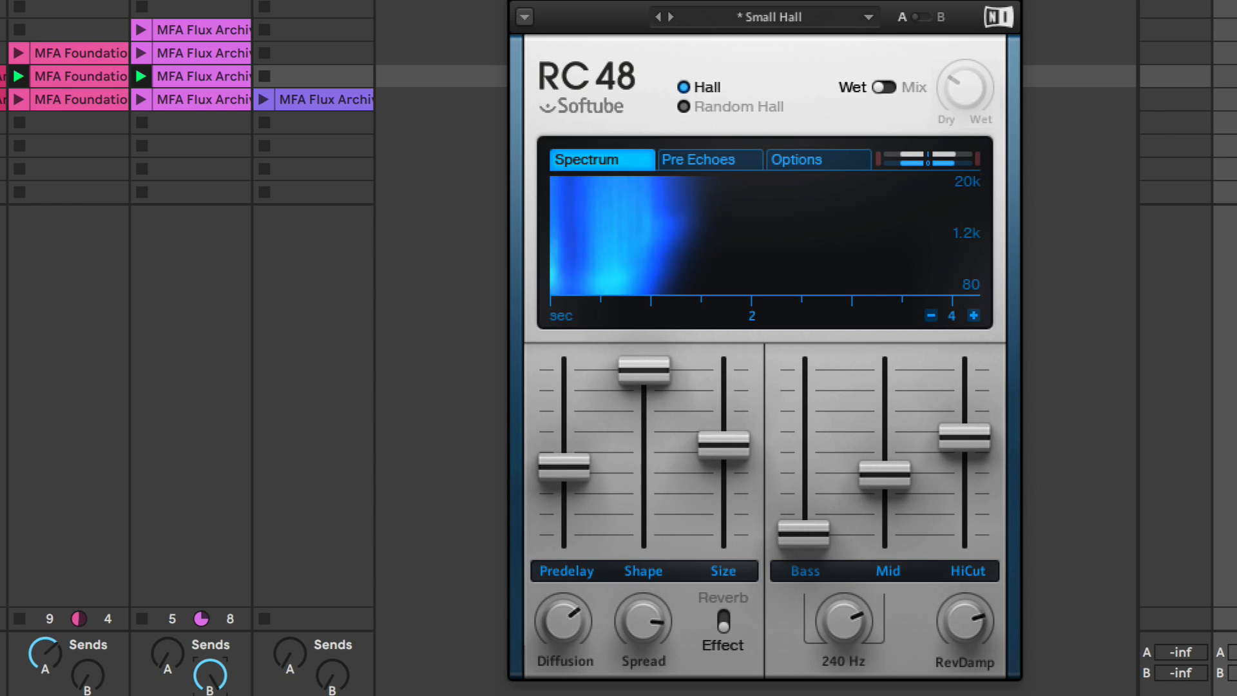
pyautogui.moveTo(804, 534); pyautogui.dragTo(804, 389)
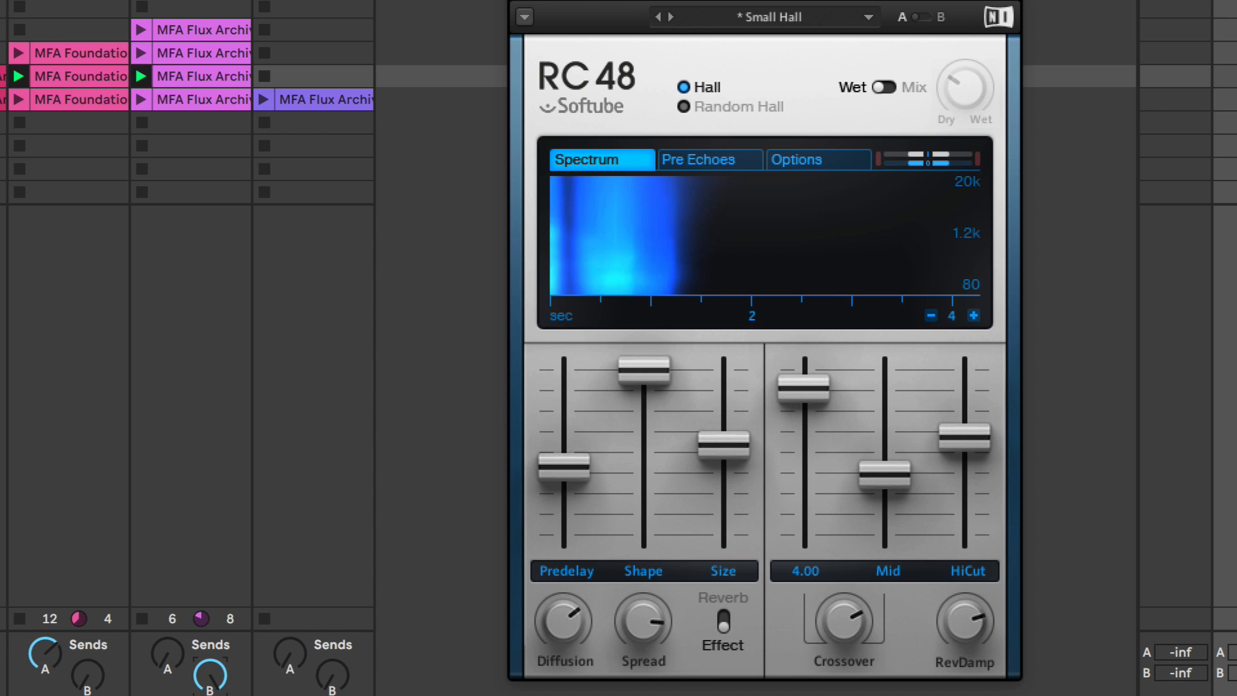
pyautogui.moveTo(804, 389); pyautogui.dragTo(804, 502)
# - Raise the mid reverb time and high cut with an 8-second spectrum range, and set the reverb damping to 17.22 kHz
pyautogui.moveTo(884, 474); pyautogui.dragTo(885, 425)
pyautogui.click(973, 315)
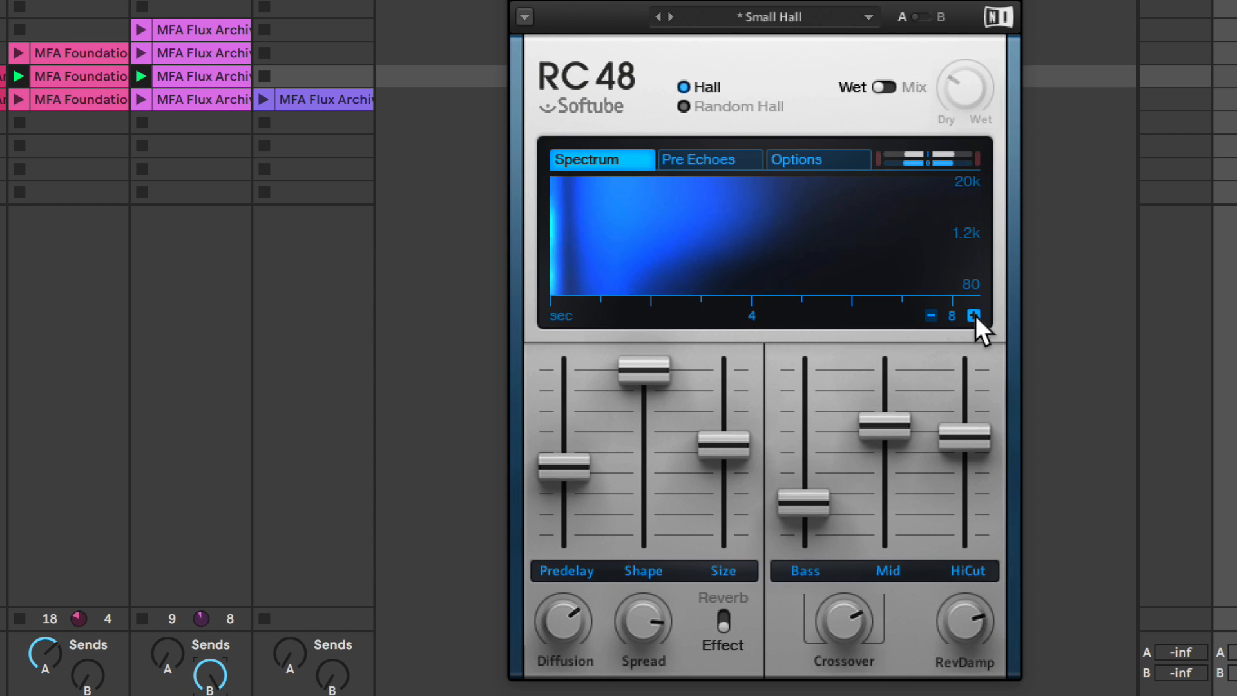
pyautogui.moveTo(966, 438); pyautogui.dragTo(966, 422)
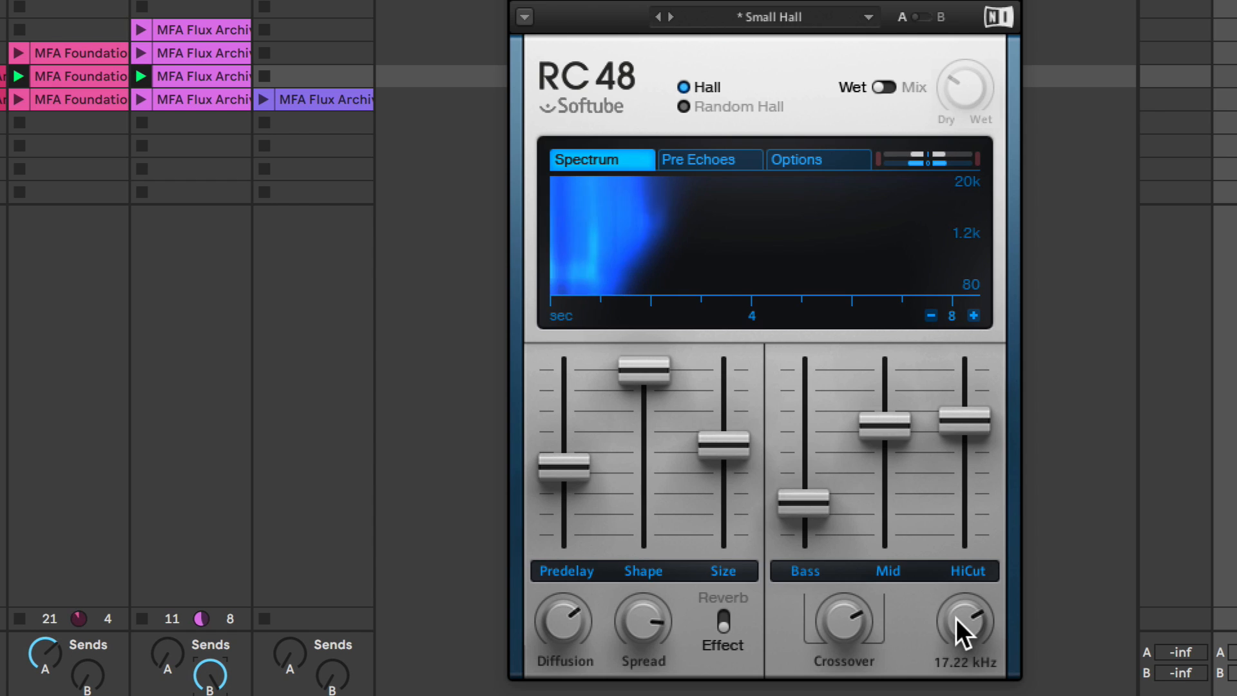
# - Reduce the predelay to near the bottom of its range, lower the shape slightly, and raise the size to near its maximum
pyautogui.moveTo(584, 459); pyautogui.dragTo(584, 508)
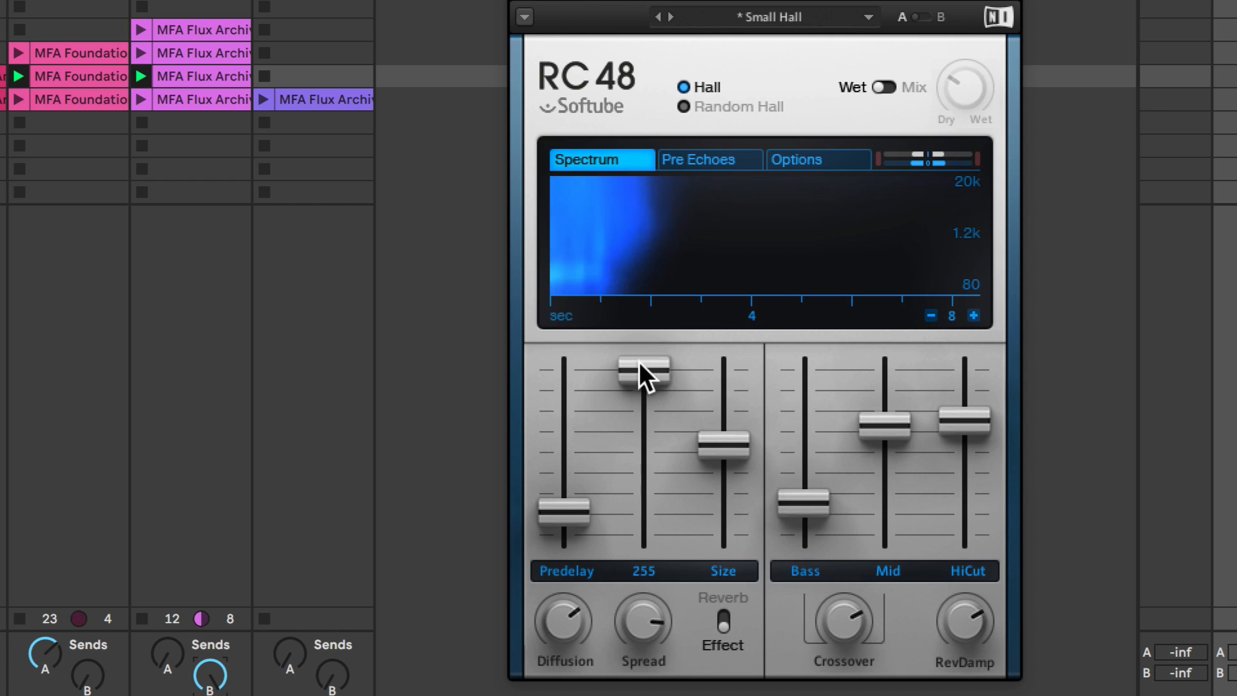
pyautogui.moveTo(639, 362); pyautogui.dragTo(639, 381)
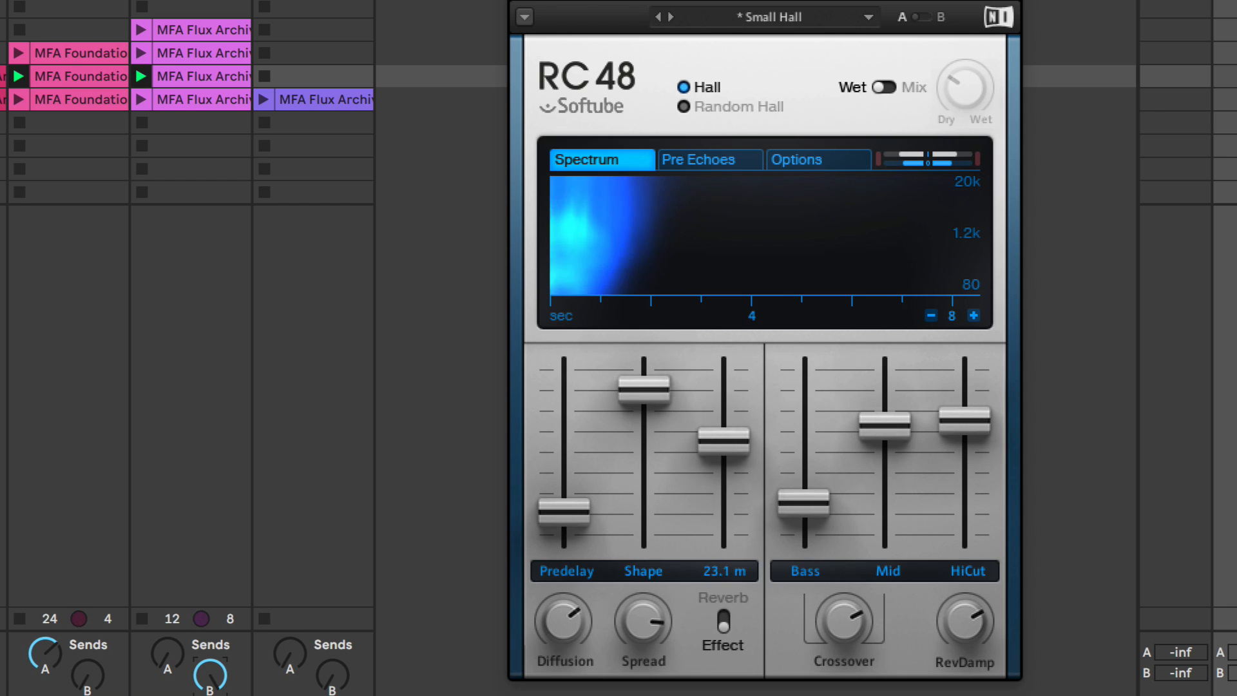
pyautogui.moveTo(724, 441); pyautogui.dragTo(724, 388)
# - Try Reverb mode with the spread at 166, return to Effect mode, and raise the spread to its maximum
pyautogui.click(723, 620)
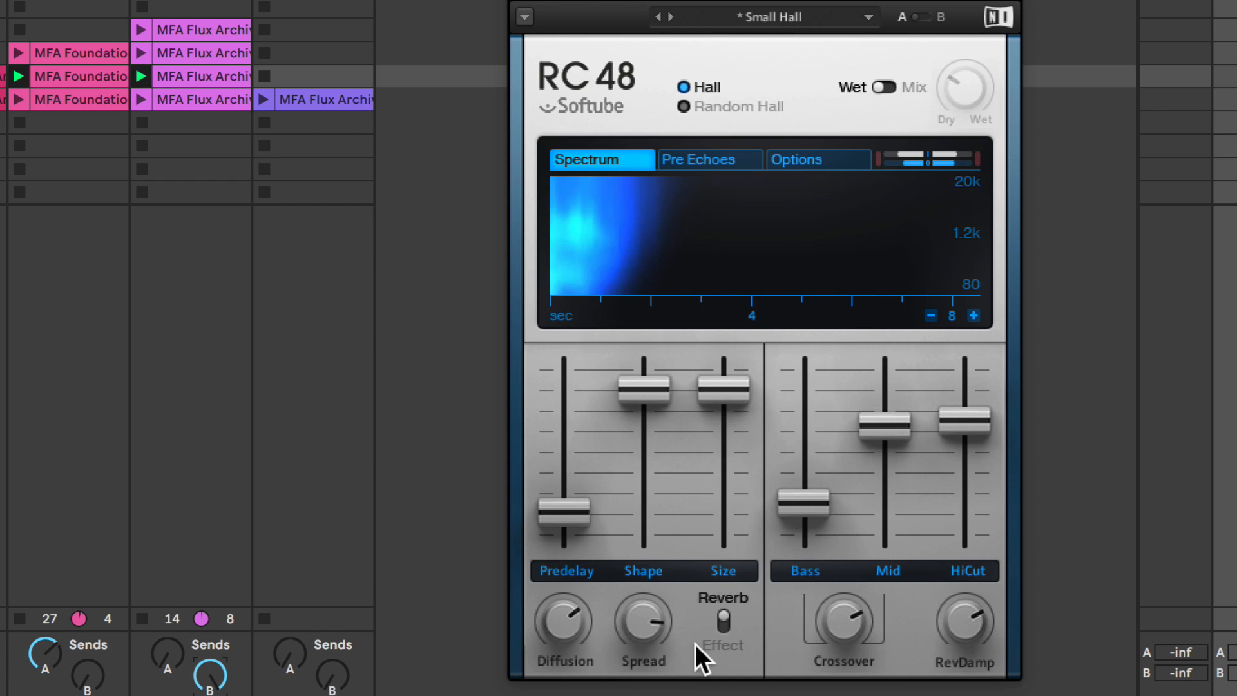
pyautogui.moveTo(643, 621); pyautogui.dragTo(643, 626)
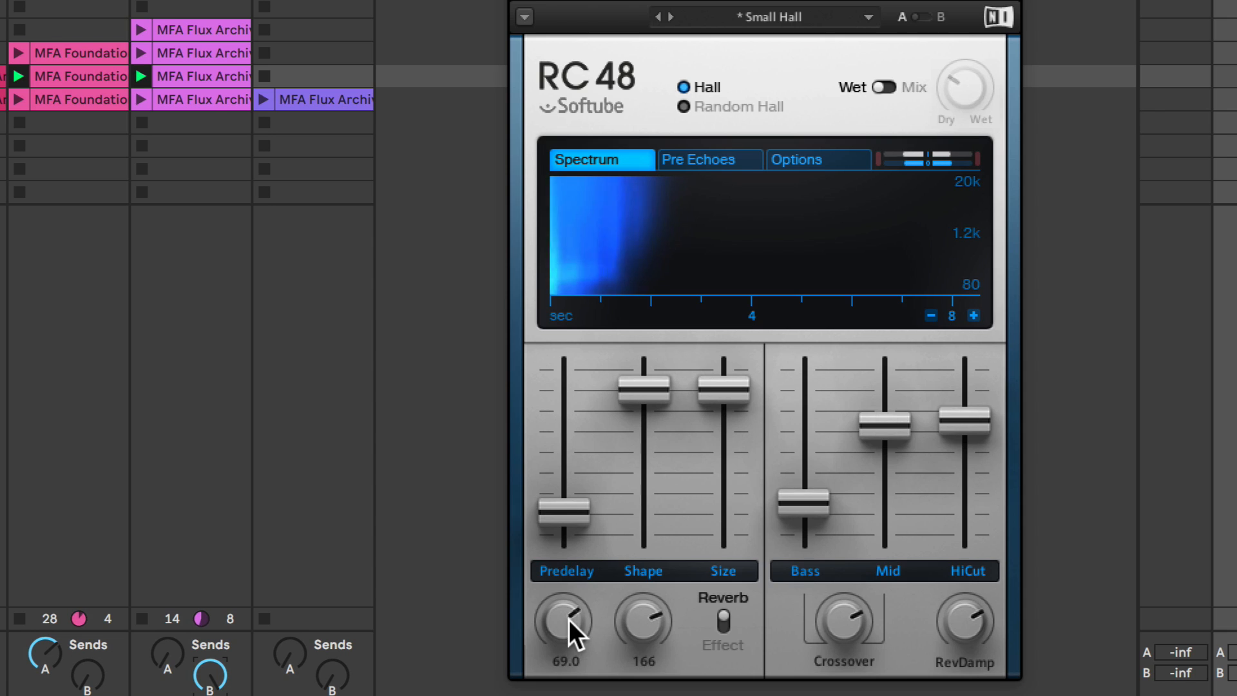
pyautogui.click(724, 619)
pyautogui.moveTo(655, 628); pyautogui.dragTo(655, 606)
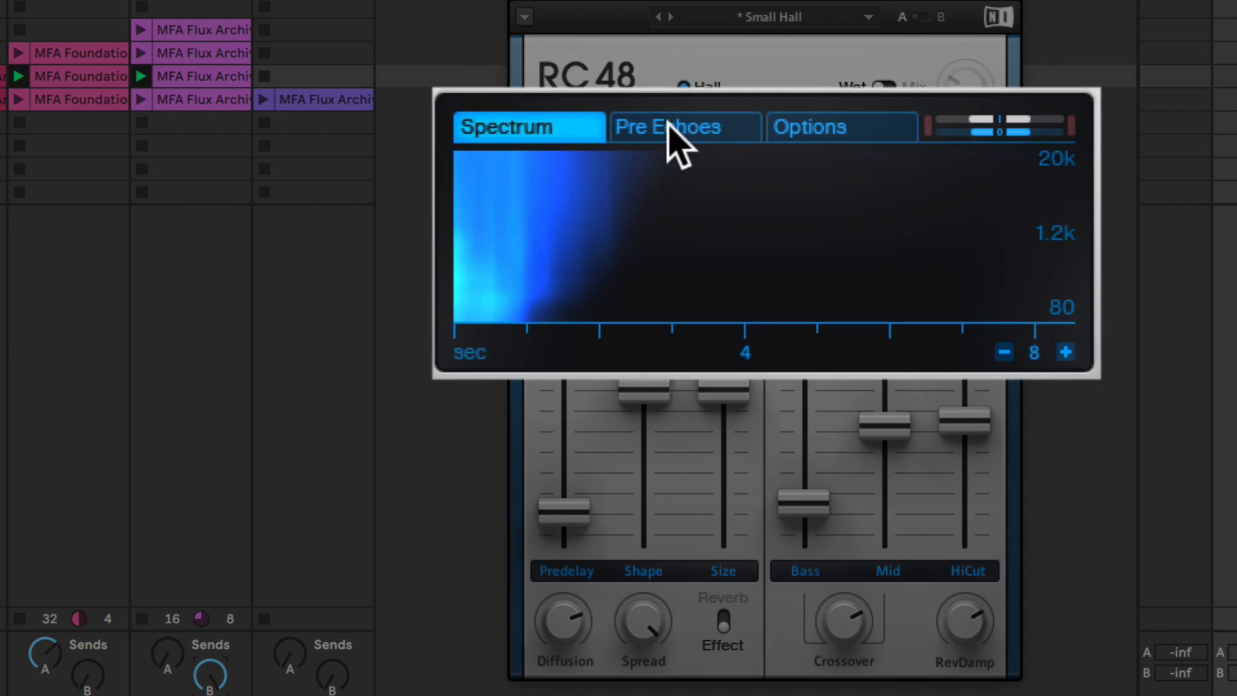
# - Display the pre-echoes and adjust them all together, bringing the selected left echo to -9.3 dB and 95.1 ms
pyautogui.click(668, 123)
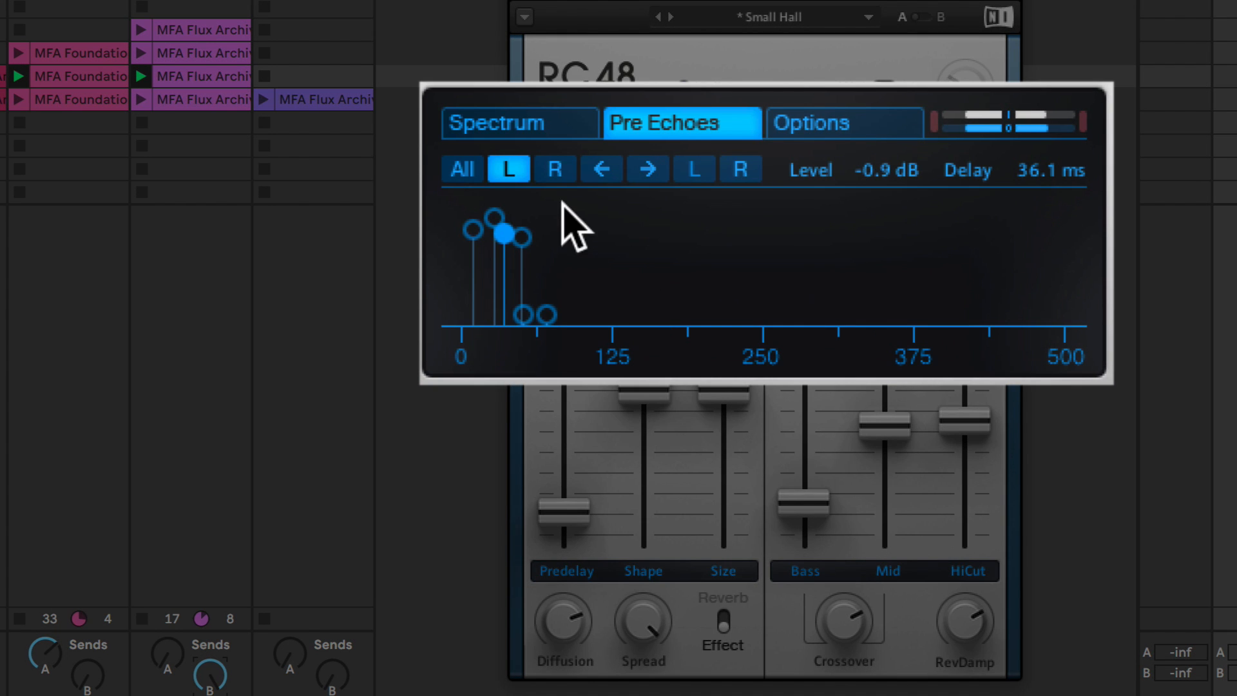
pyautogui.click(463, 170)
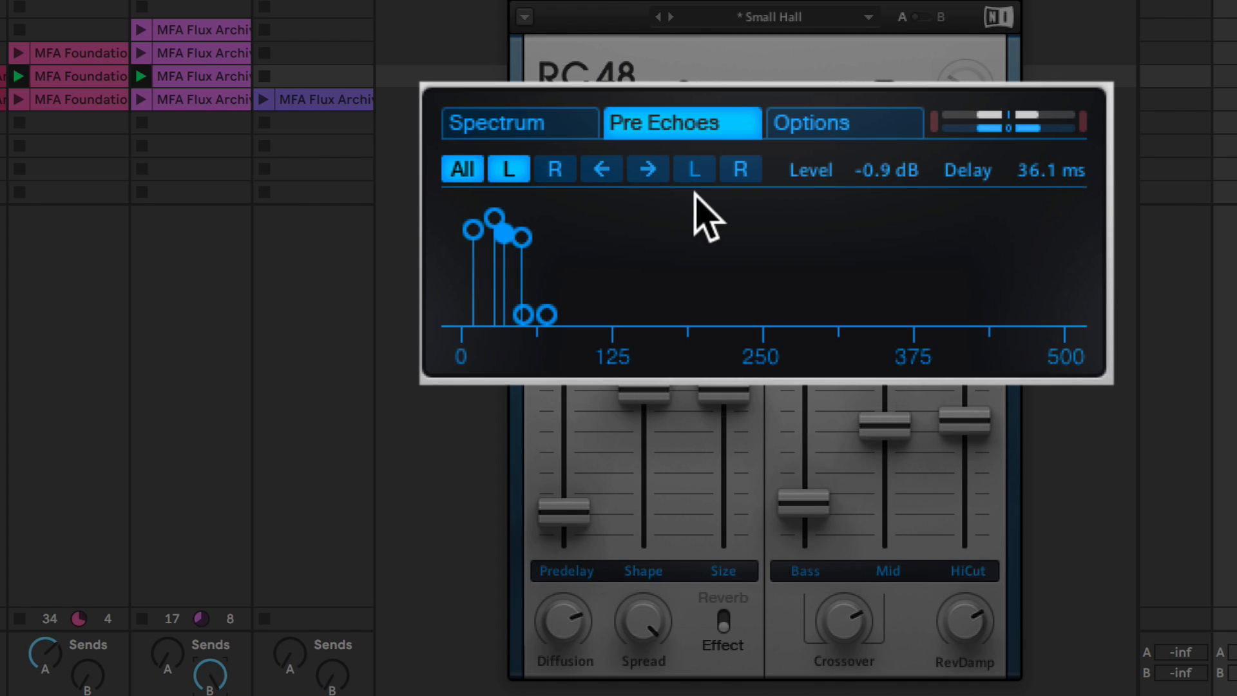
pyautogui.moveTo(882, 166); pyautogui.dragTo(882, 222)
pyautogui.moveTo(1054, 166); pyautogui.dragTo(1054, 128)
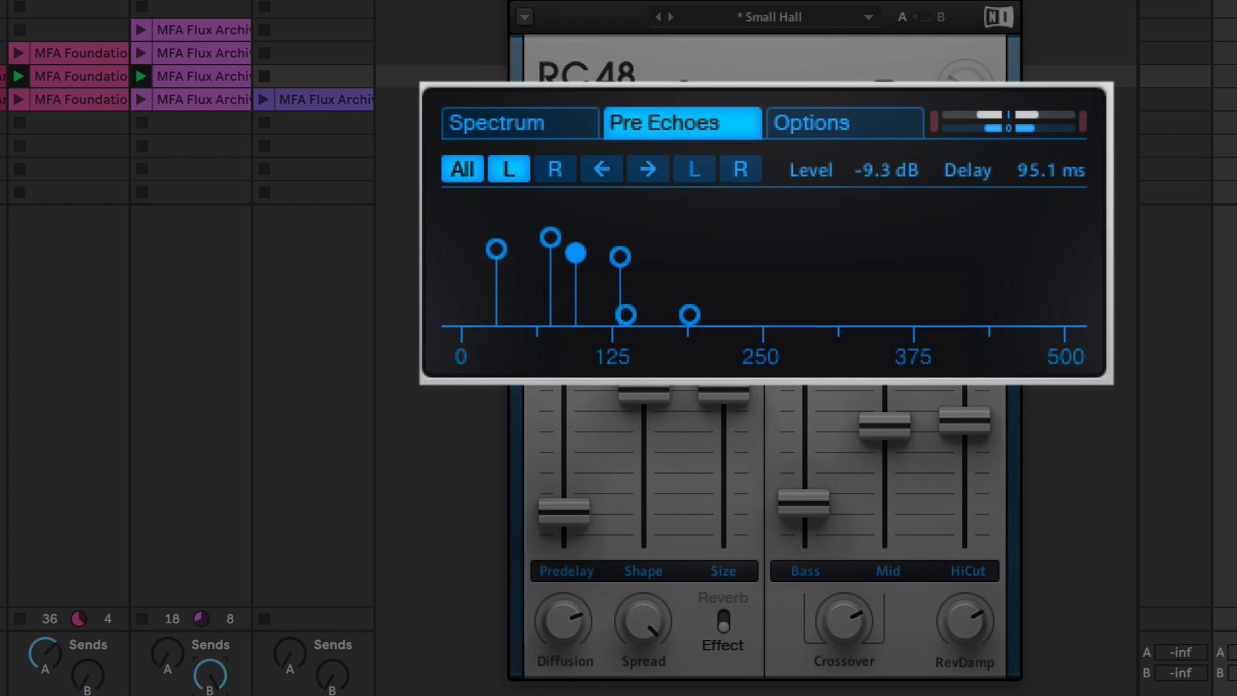
# - Select the right-channel pre-echo and move it to a 51.5 ms delay at -6.4 dB
pyautogui.click(553, 170)
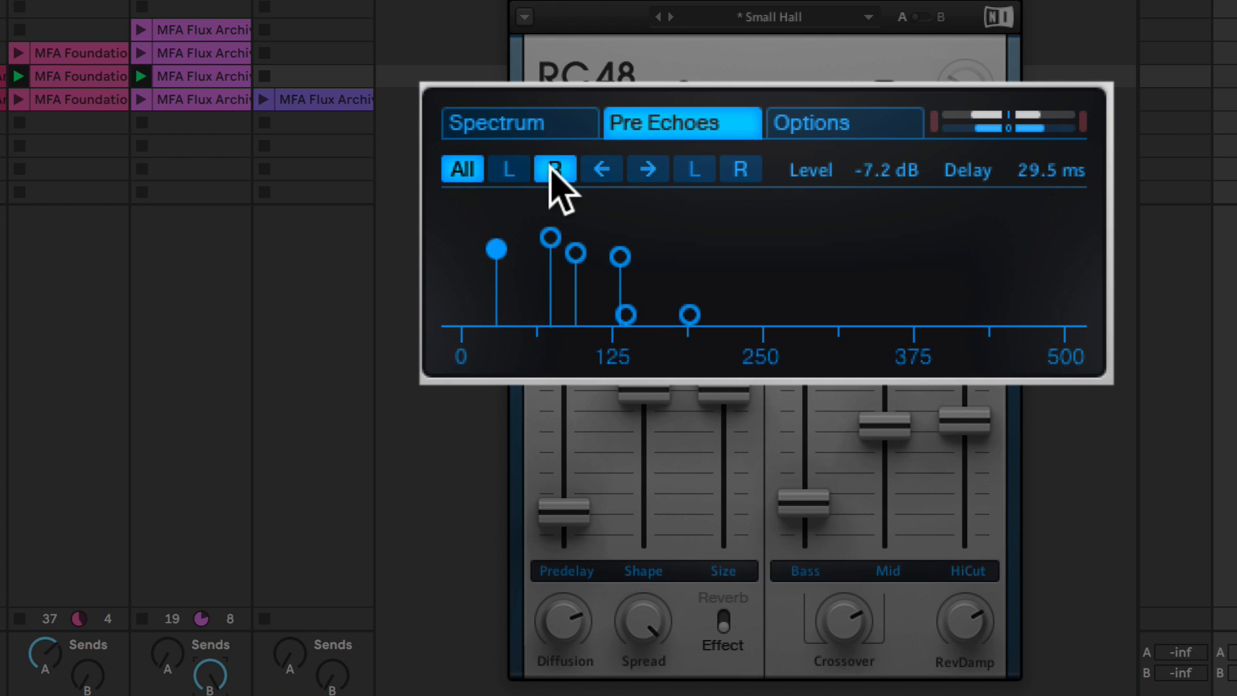
pyautogui.moveTo(496, 248)
pyautogui.mouseDown()
pyautogui.moveTo(505, 240)
pyautogui.moveTo(488, 229)
pyautogui.moveTo(504, 233)
pyautogui.moveTo(505, 268)
pyautogui.moveTo(523, 247)
pyautogui.mouseUp()
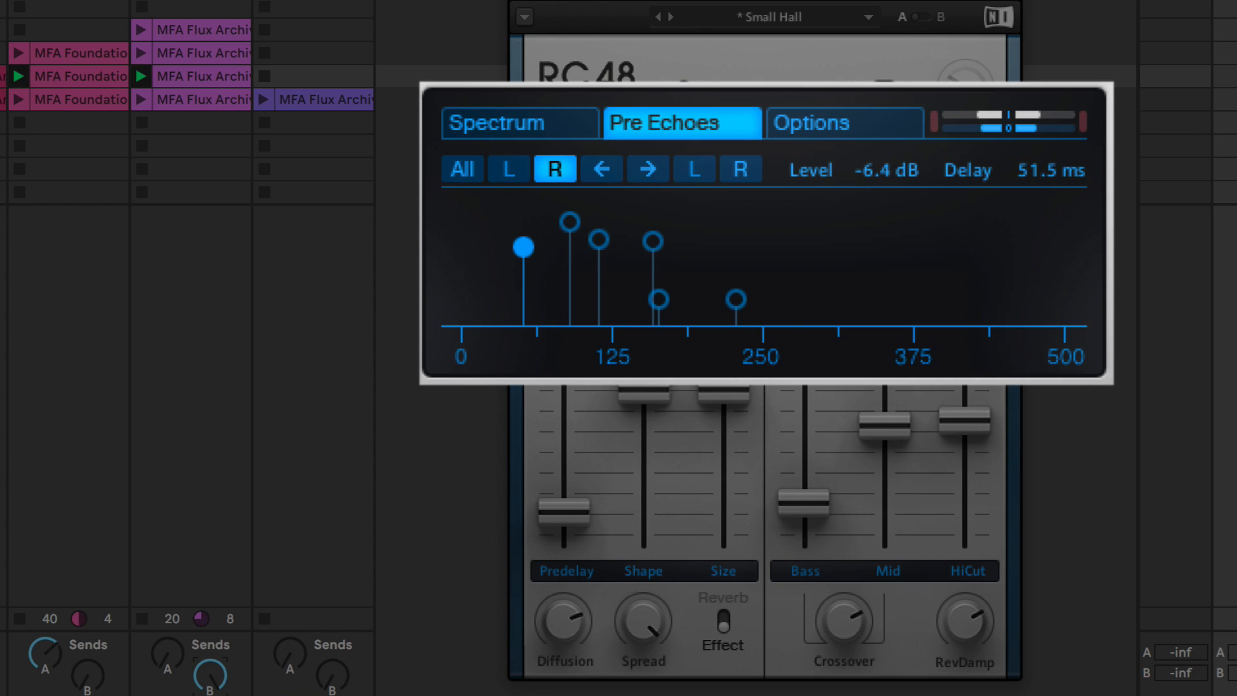
# - Move the left pre-echo to about 30 ms, the two cross-channel ones to 89.6 and about 120 ms, and the second right one to 179.9 ms
pyautogui.click(507, 169)
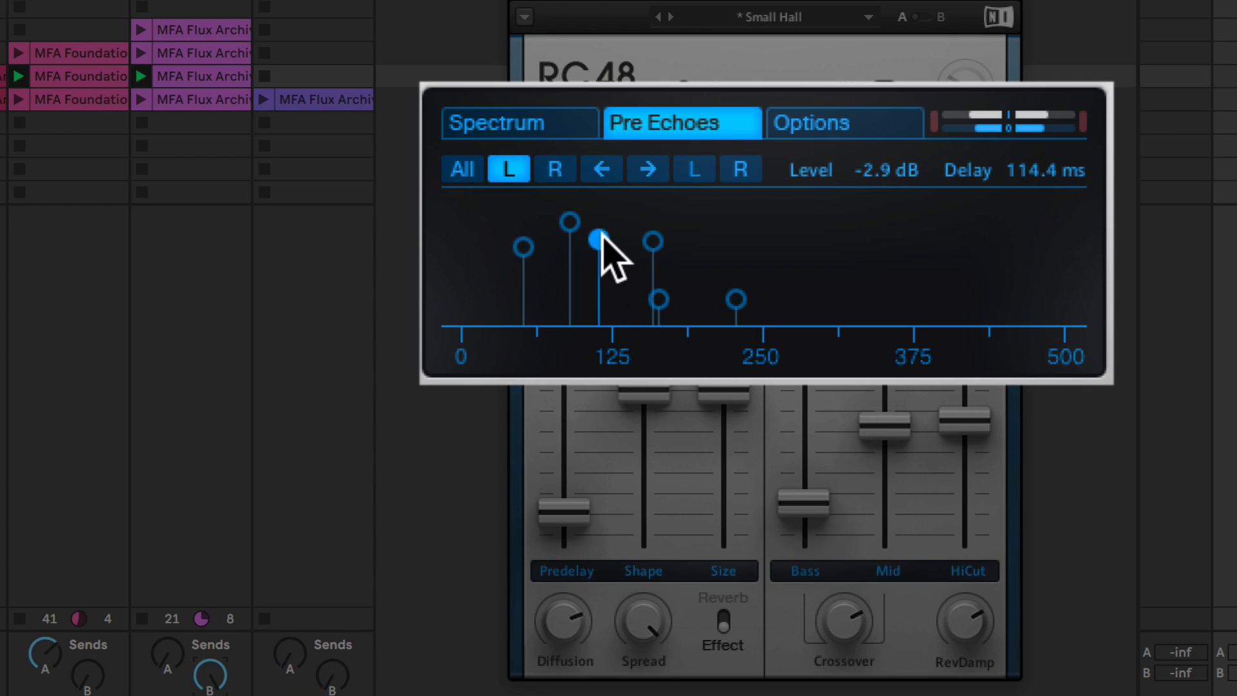
pyautogui.moveTo(600, 240)
pyautogui.mouseDown()
pyautogui.moveTo(498, 227)
pyautogui.moveTo(569, 220)
pyautogui.moveTo(568, 238)
pyautogui.mouseUp()
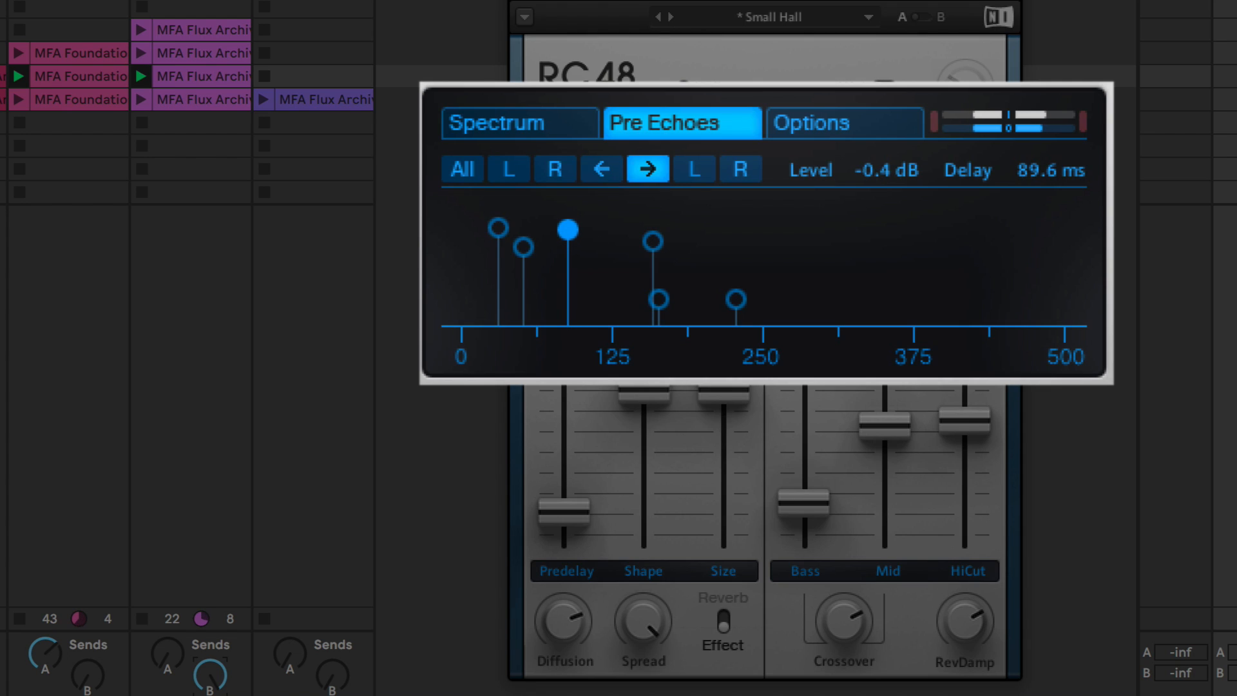
pyautogui.moveTo(654, 242); pyautogui.dragTo(607, 248)
pyautogui.moveTo(657, 299)
pyautogui.mouseDown()
pyautogui.moveTo(657, 312)
pyautogui.moveTo(677, 303)
pyautogui.mouseUp()
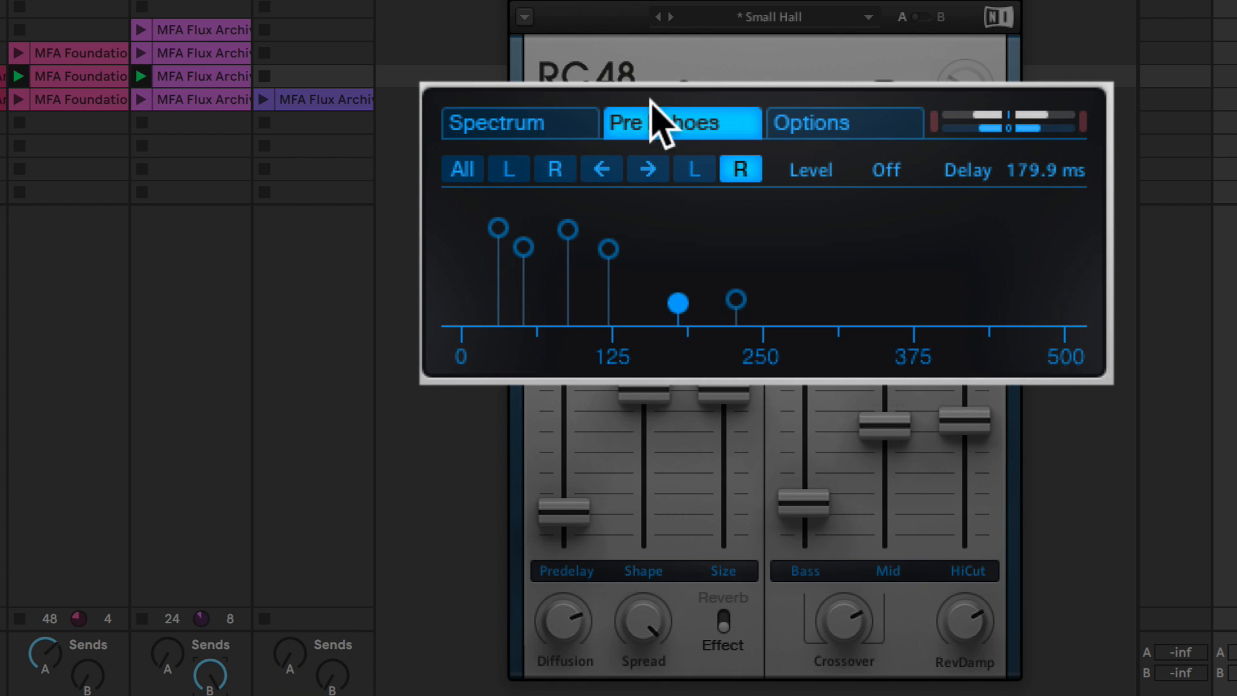
# - Display the reverb's options and switch the algorithm from Hall to Random Hall
pyautogui.click(828, 117)
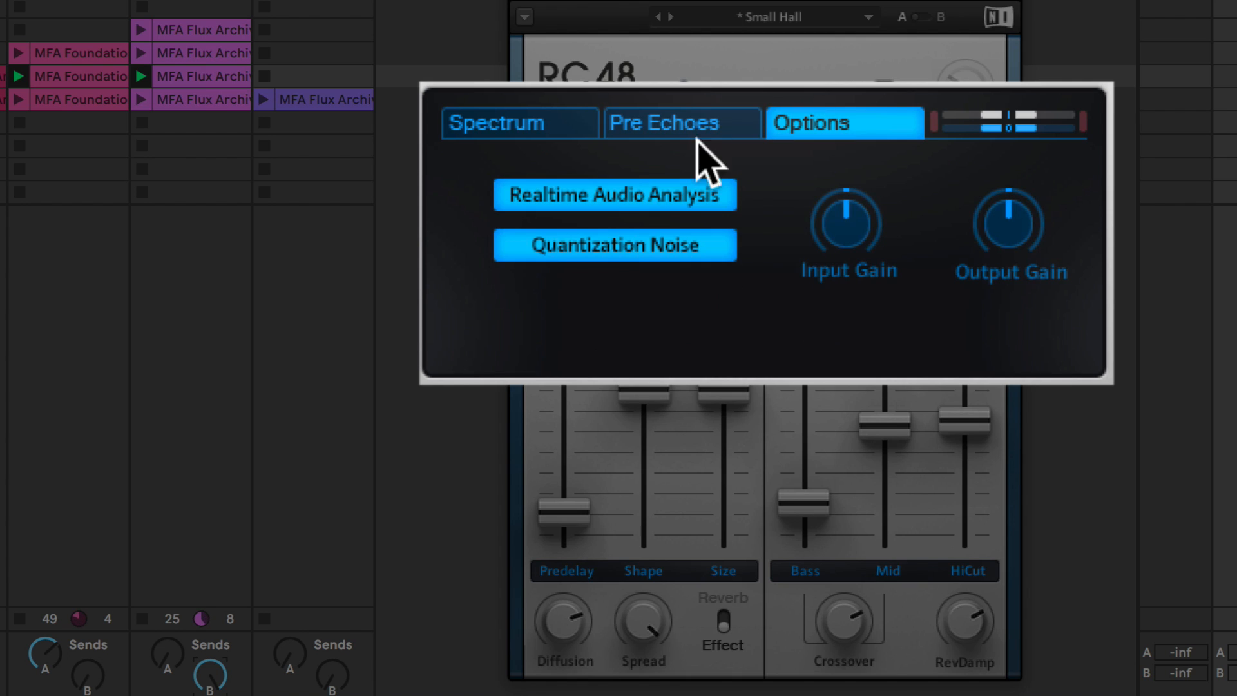
pyautogui.moveTo(1043, 207)
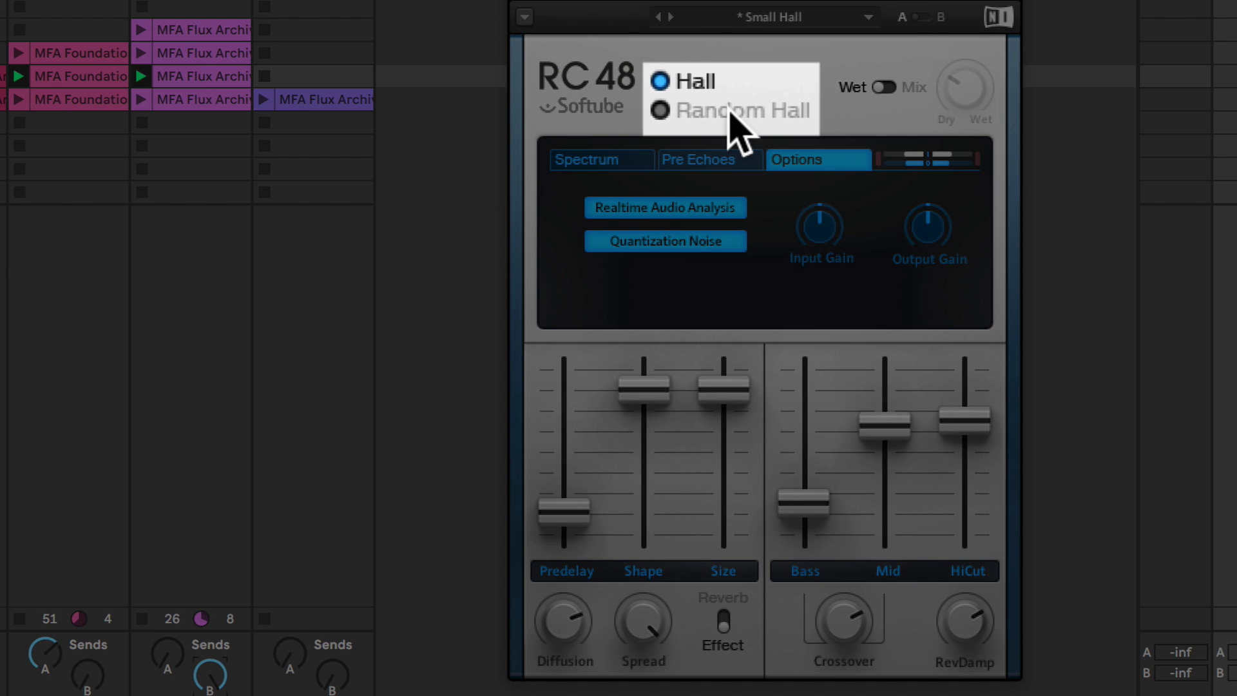
pyautogui.click(731, 116)
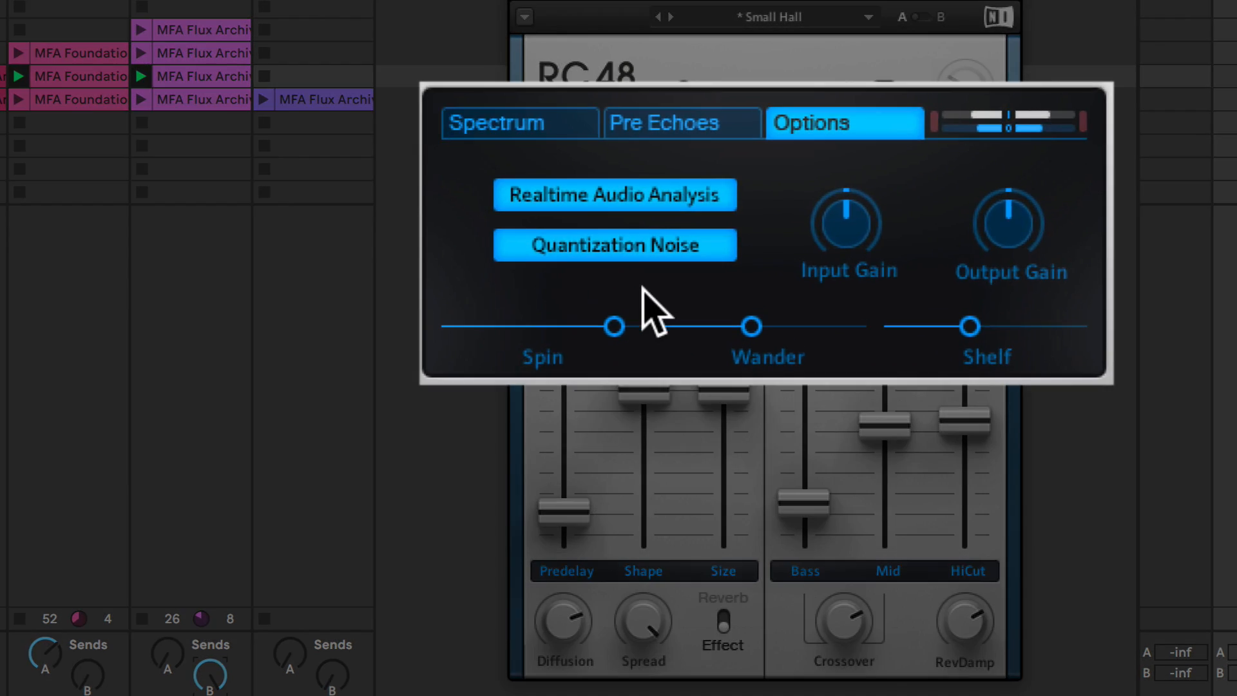
# - Lower the Random Hall spin slightly, raise the wander slightly, and set the shelf to 223
pyautogui.moveTo(614, 326); pyautogui.dragTo(597, 326)
pyautogui.moveTo(748, 325); pyautogui.dragTo(769, 317)
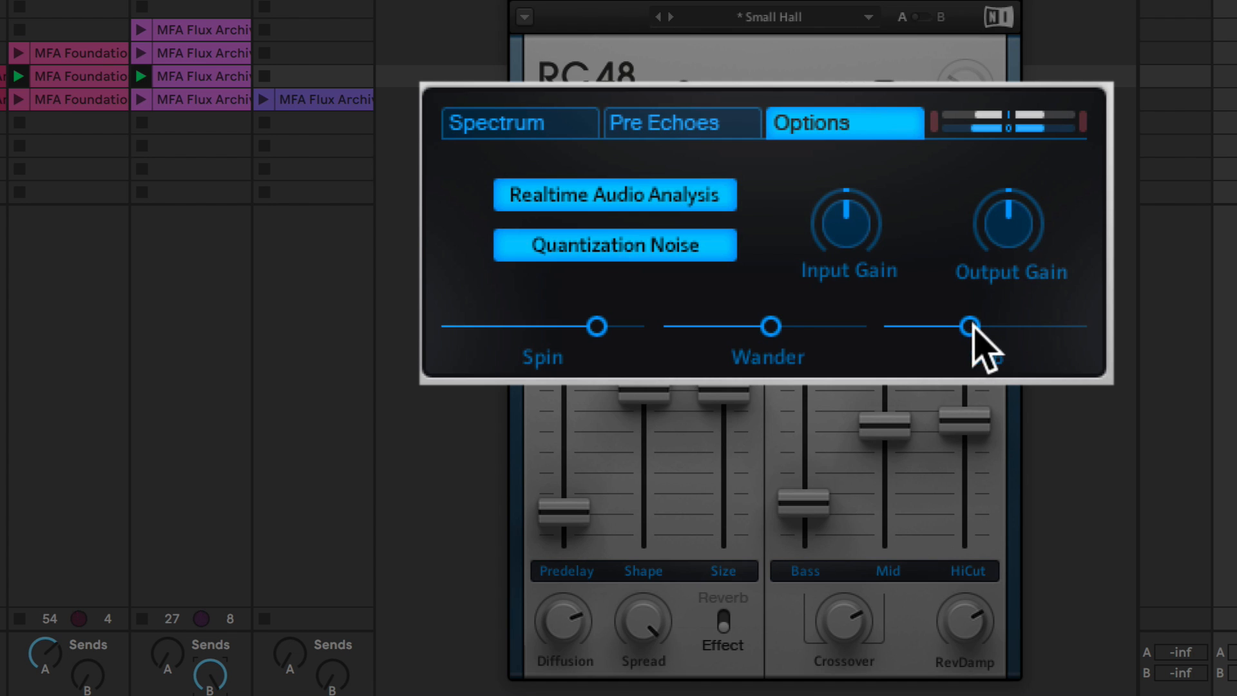
pyautogui.moveTo(969, 326); pyautogui.dragTo(1052, 326)
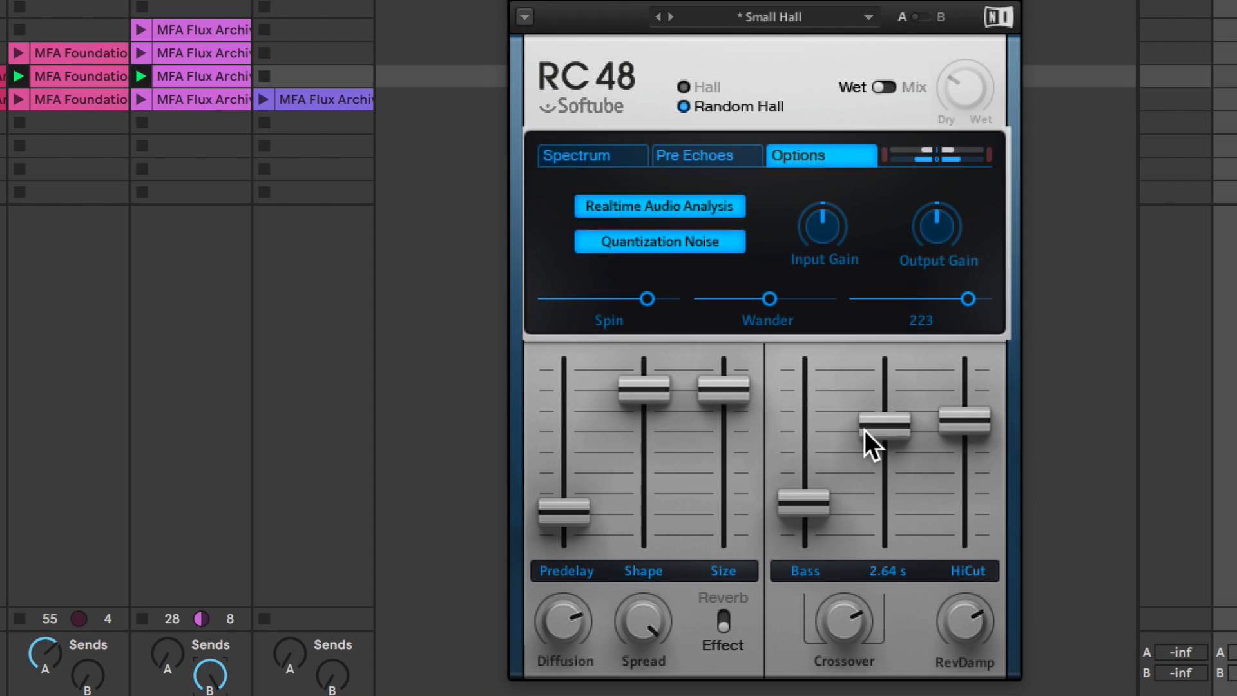
# - Raise the mid decay time to Infinite and display the reverb's spectrum
pyautogui.moveTo(874, 438)
pyautogui.moveTo(875, 438); pyautogui.dragTo(875, 382)
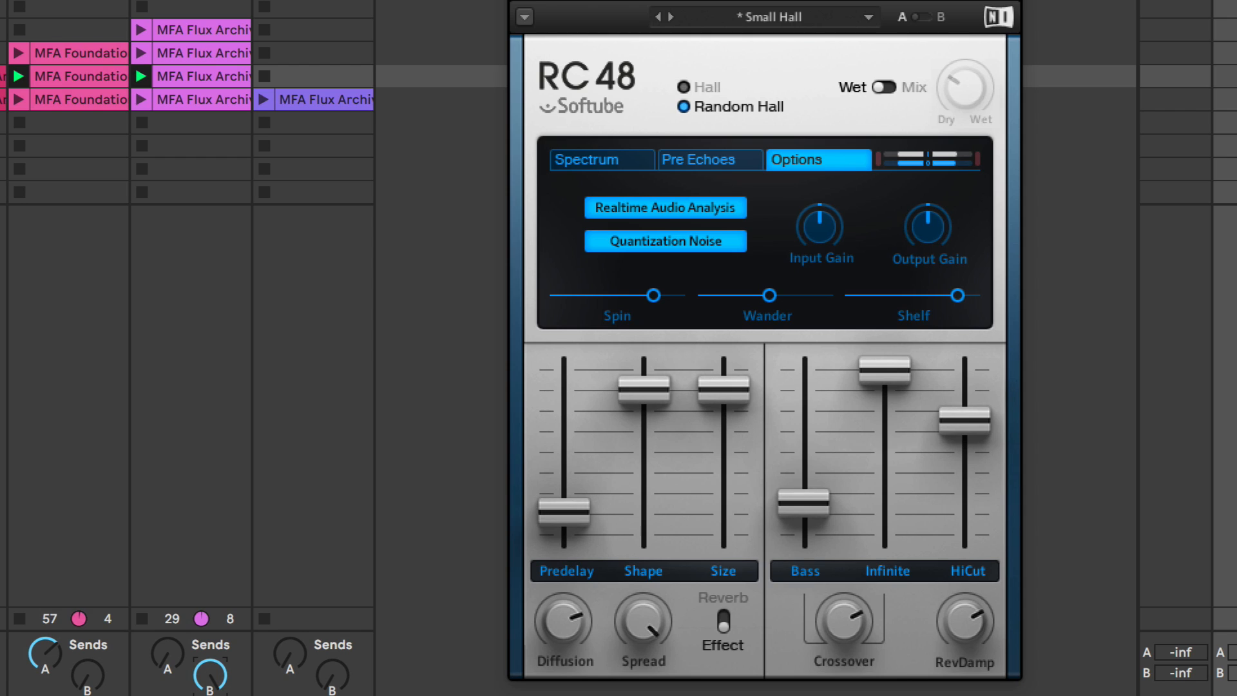
pyautogui.click(604, 158)
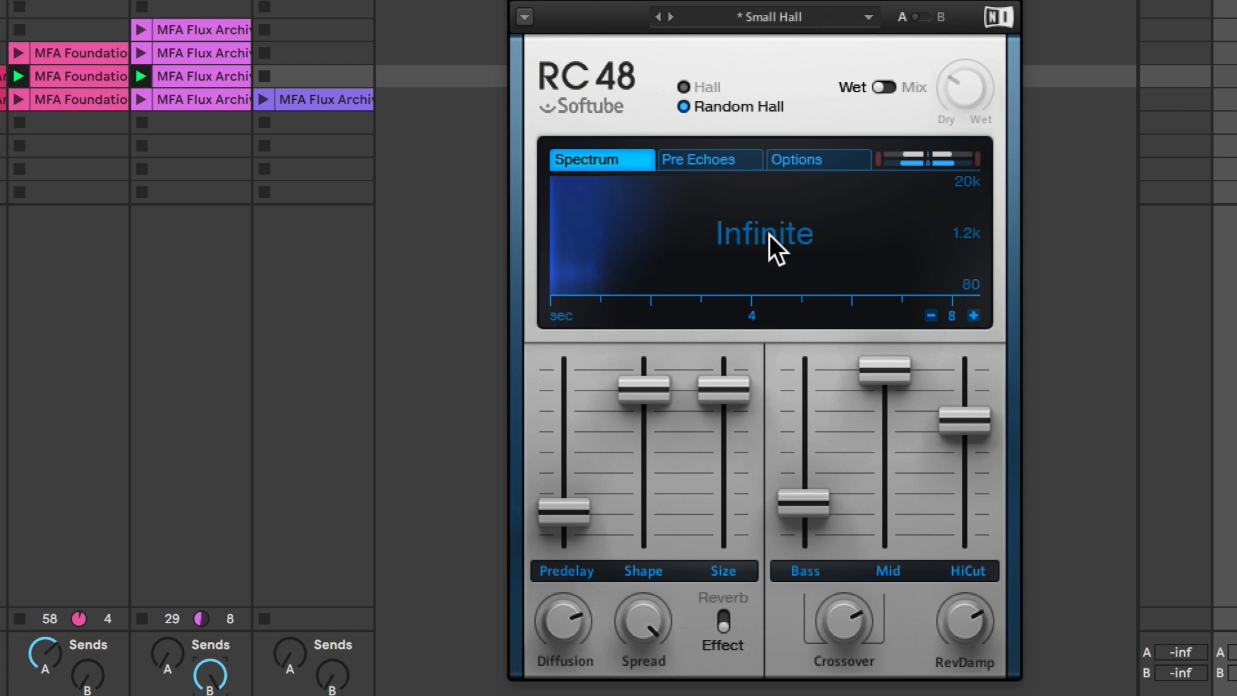
# - Set the mid decay to 4.46 s, lower the bass to near its minimum, and set the crossover to 616 Hz
pyautogui.moveTo(884, 372); pyautogui.dragTo(885, 410)
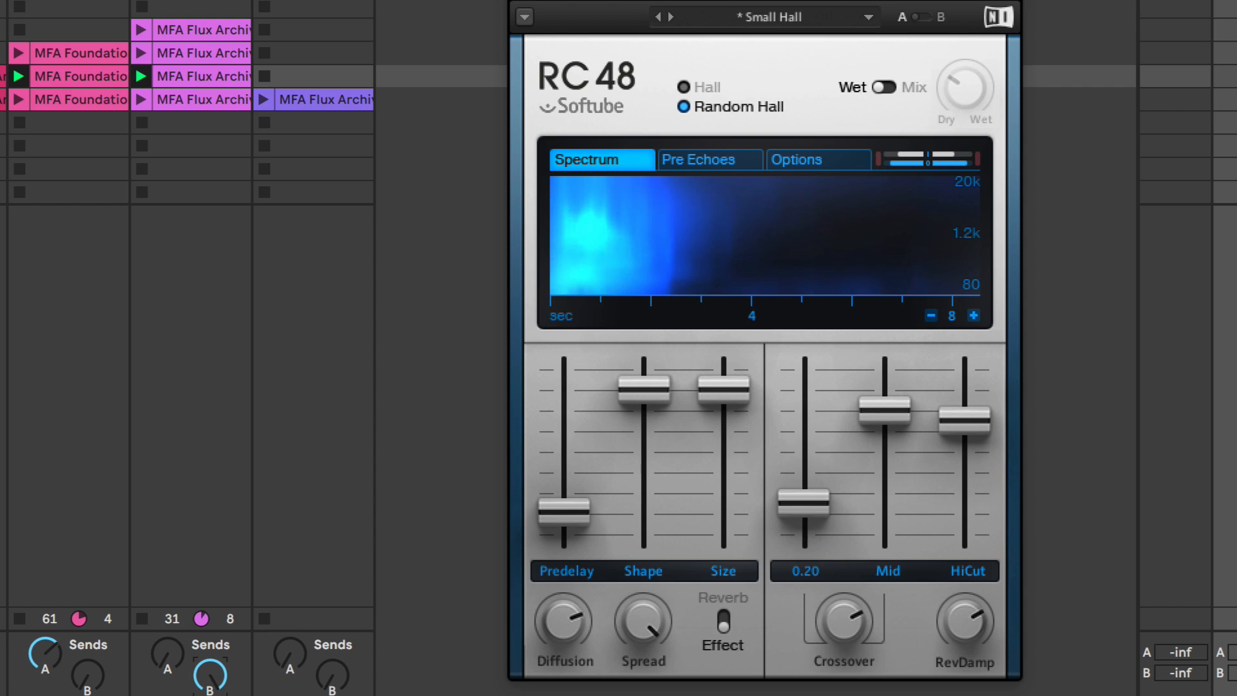
pyautogui.moveTo(807, 504); pyautogui.dragTo(844, 635)
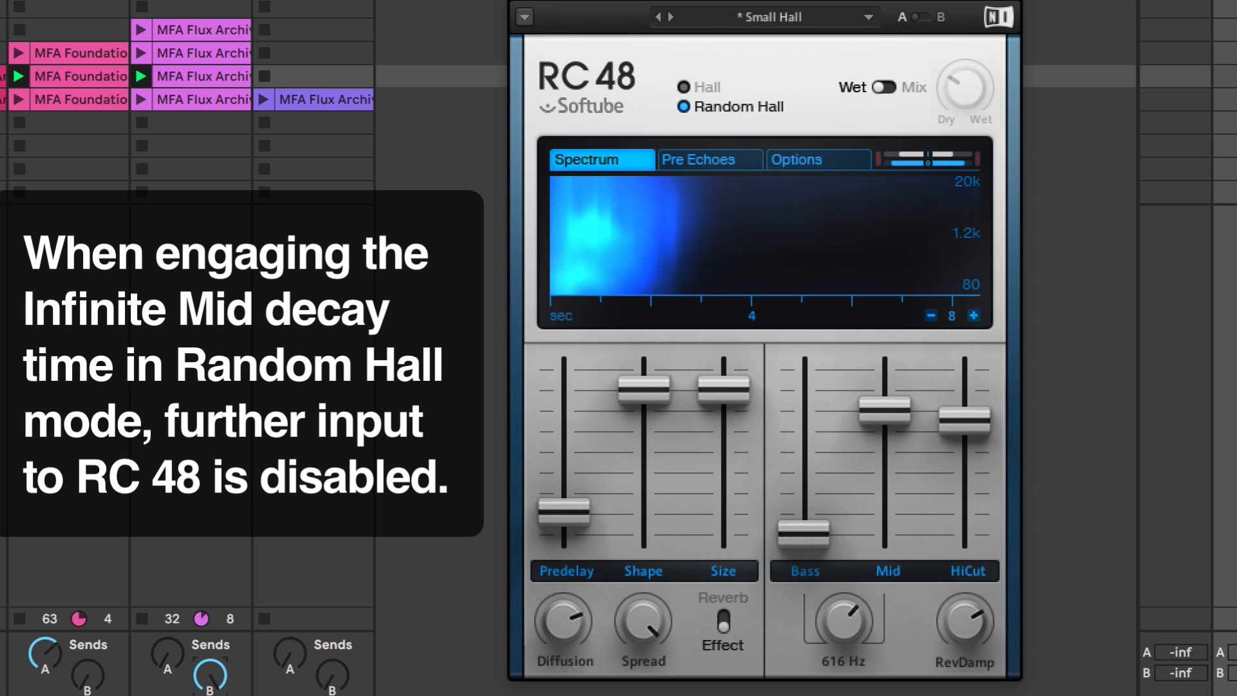
pyautogui.moveTo(881, 413); pyautogui.dragTo(881, 407)
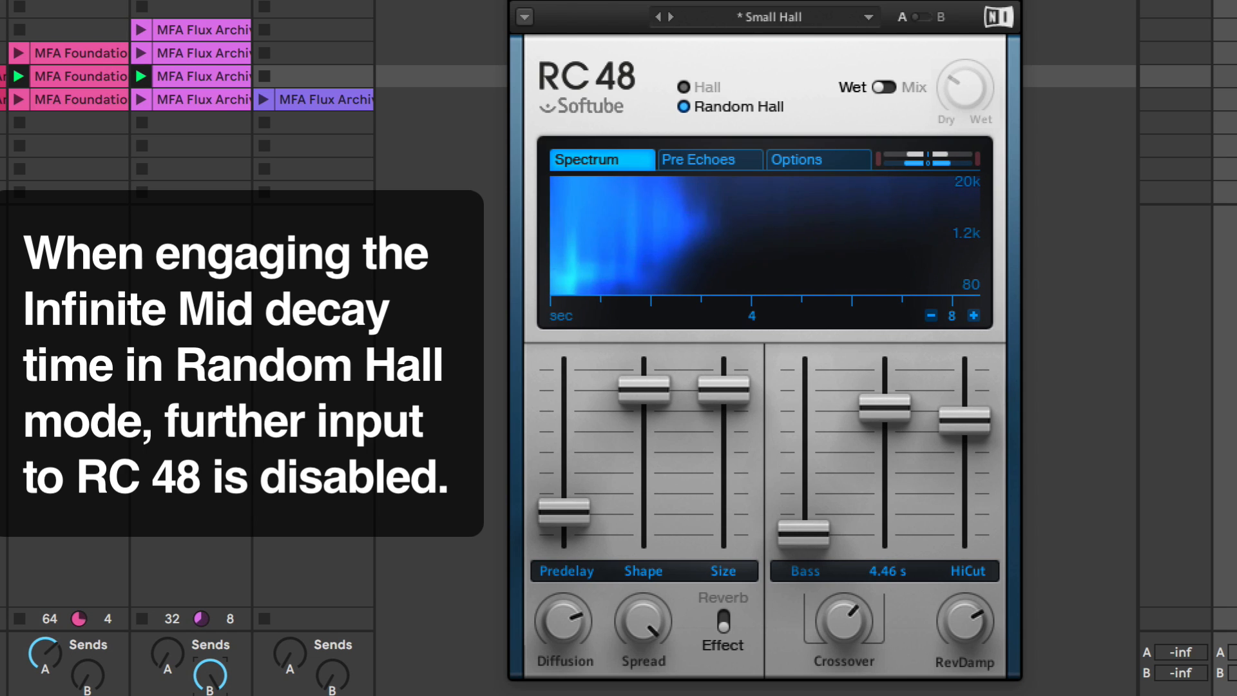
# - Return to the reverb's options, raise the spin slightly, and lower the wander and shelf a little
pyautogui.click(800, 159)
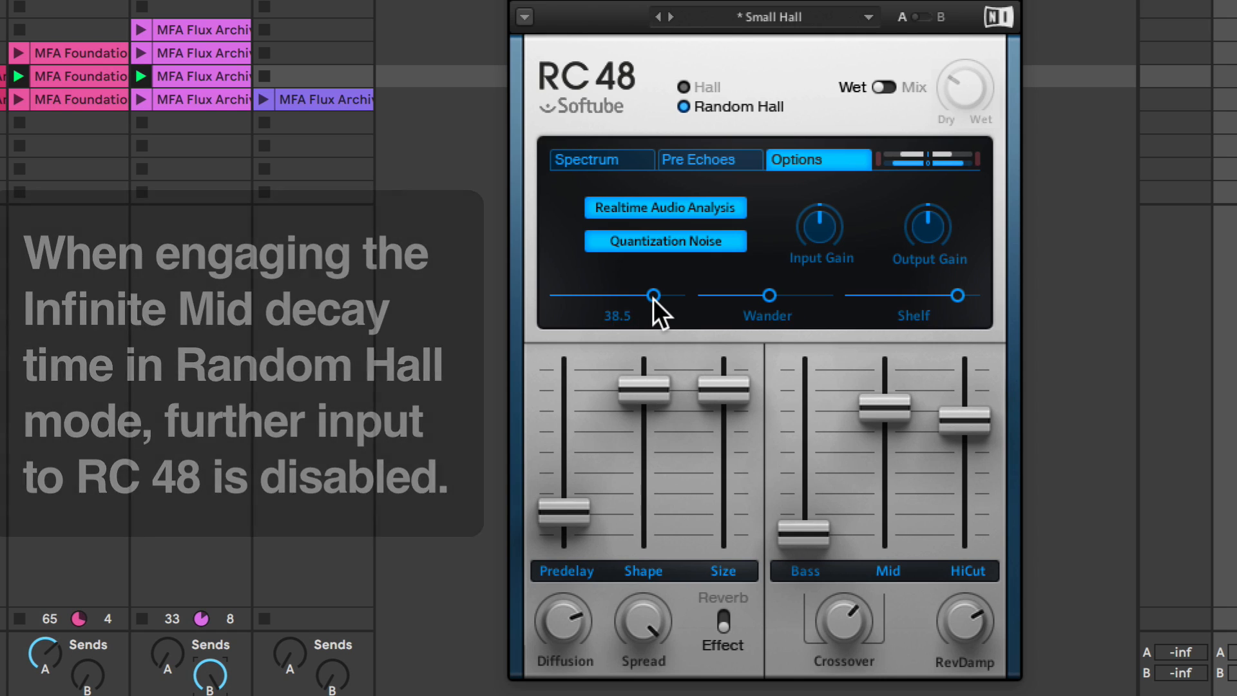
pyautogui.moveTo(653, 295); pyautogui.dragTo(666, 295)
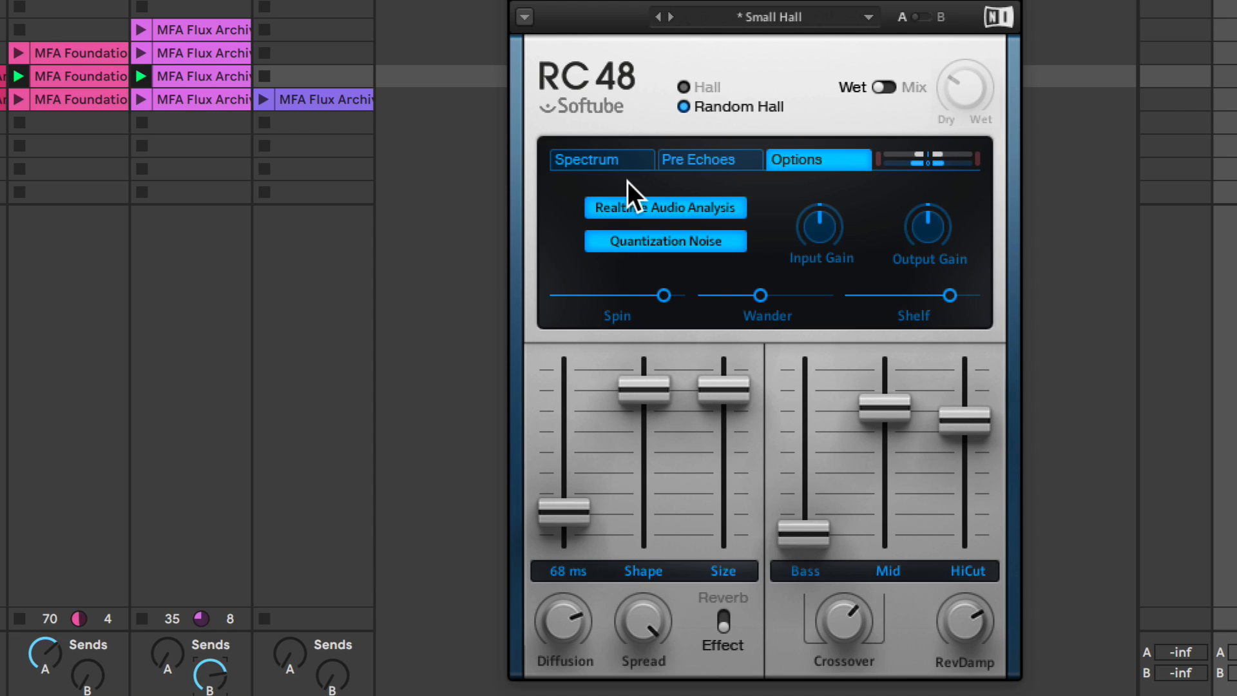
# - Launch scene 5, select the left-to-right cross pre-echo, and raise the predelay slightly above 68 ms
pyautogui.click(713, 157)
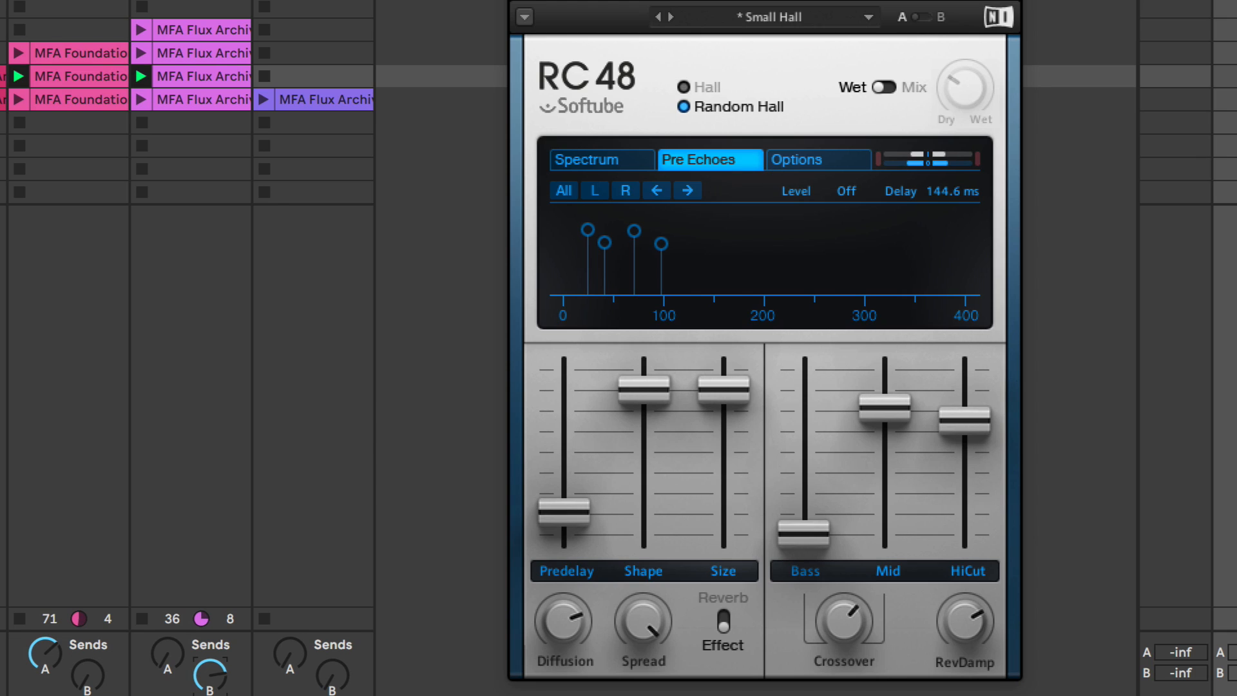
pyautogui.click(1234, 99)
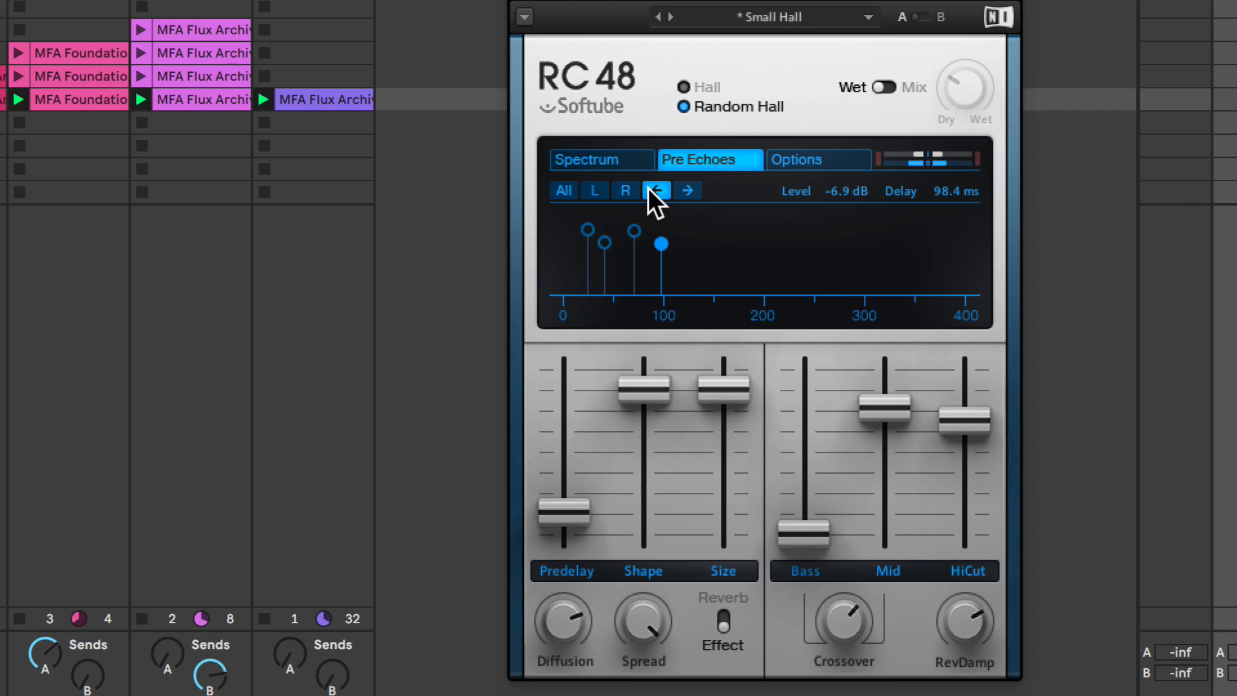
pyautogui.click(688, 189)
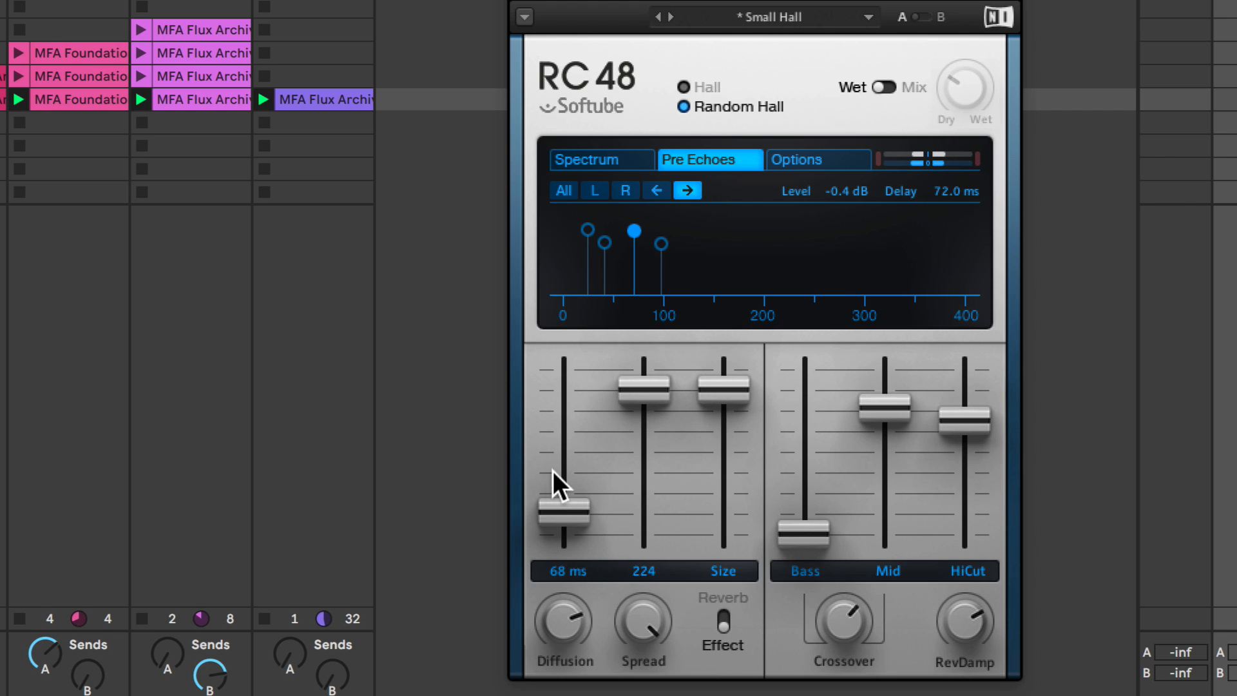
pyautogui.moveTo(564, 512); pyautogui.dragTo(564, 497)
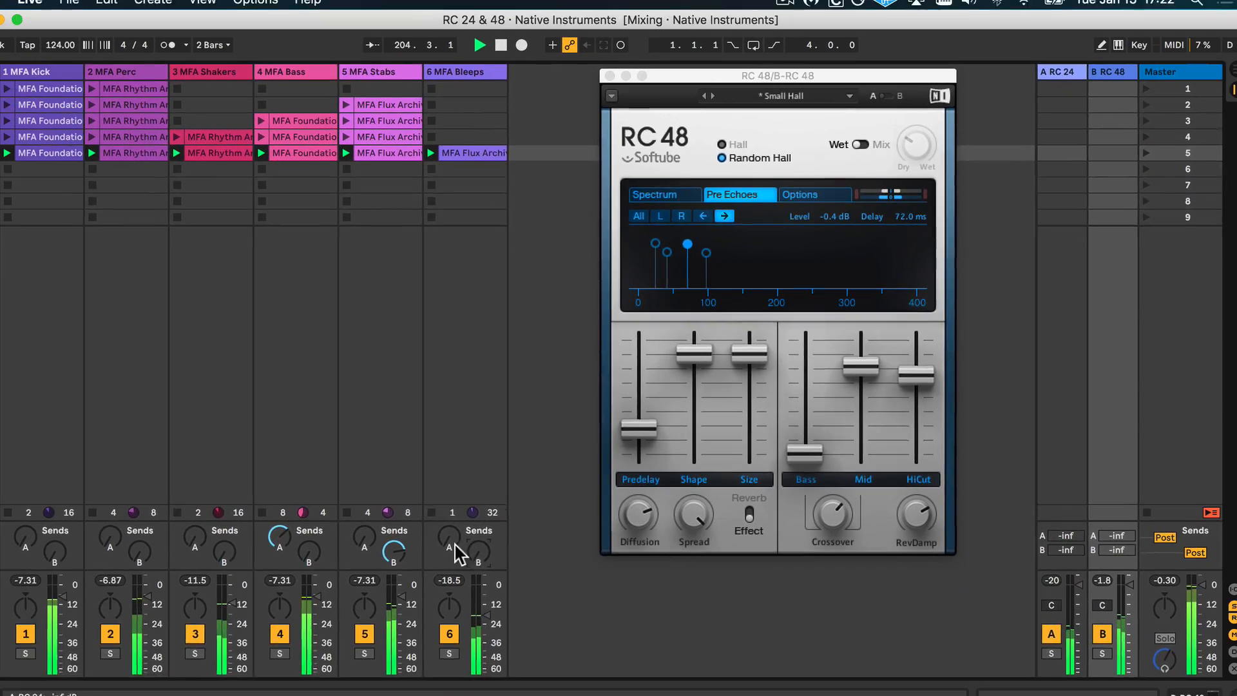
# - Raise the MFA Bleeps track's sends to both RC 24 and RC 48
pyautogui.moveTo(409, 568); pyautogui.dragTo(409, 493)
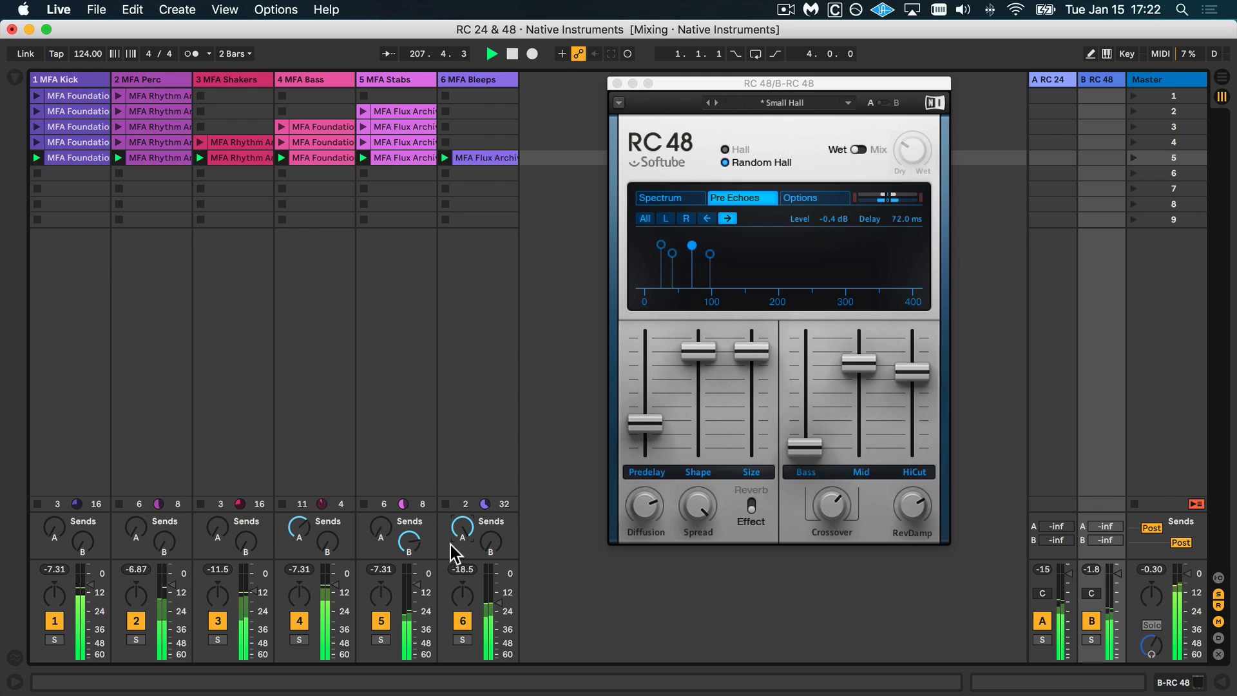
pyautogui.click(410, 542)
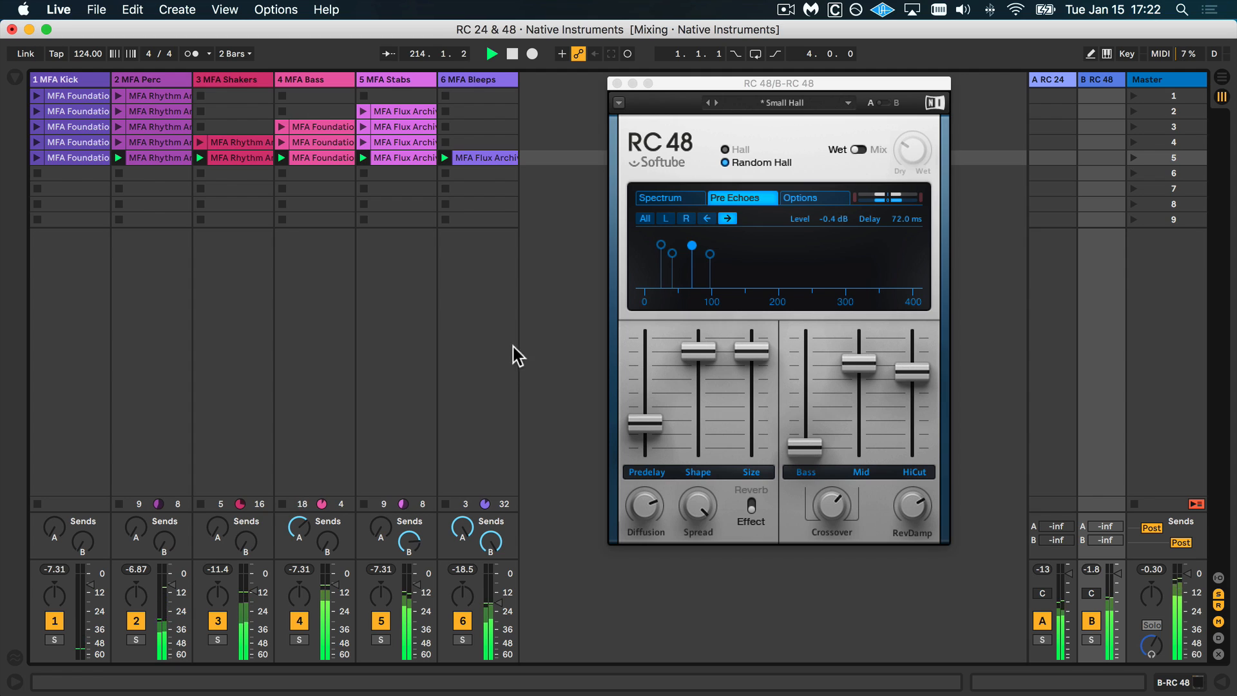
# - Look through the RC 48 preset categories from Classic Halls to Sound FX without loading a preset
pyautogui.click(843, 102)
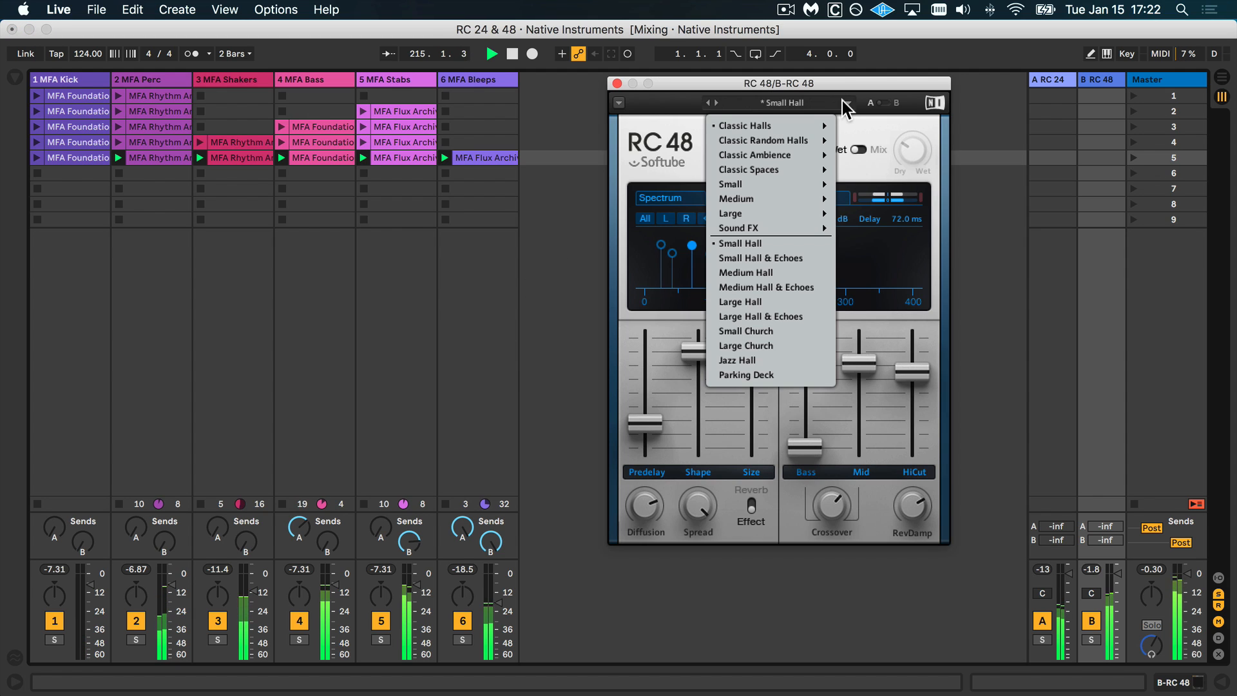
pyautogui.moveTo(784, 129)
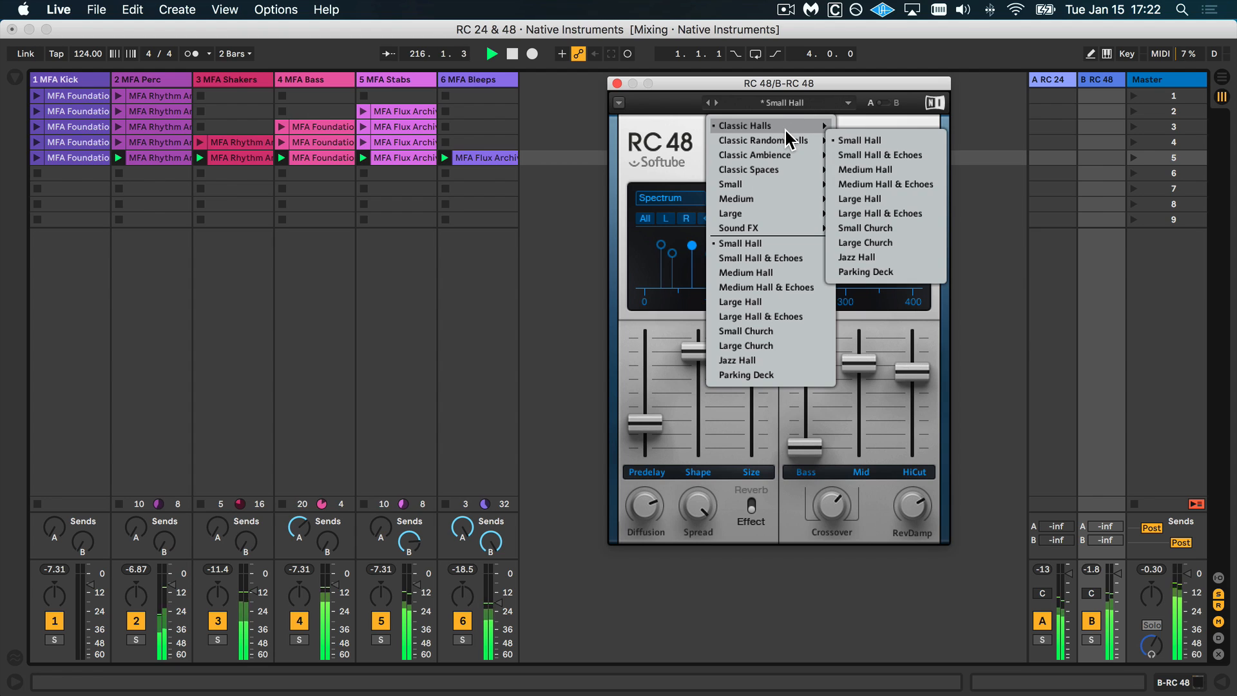
pyautogui.moveTo(779, 169)
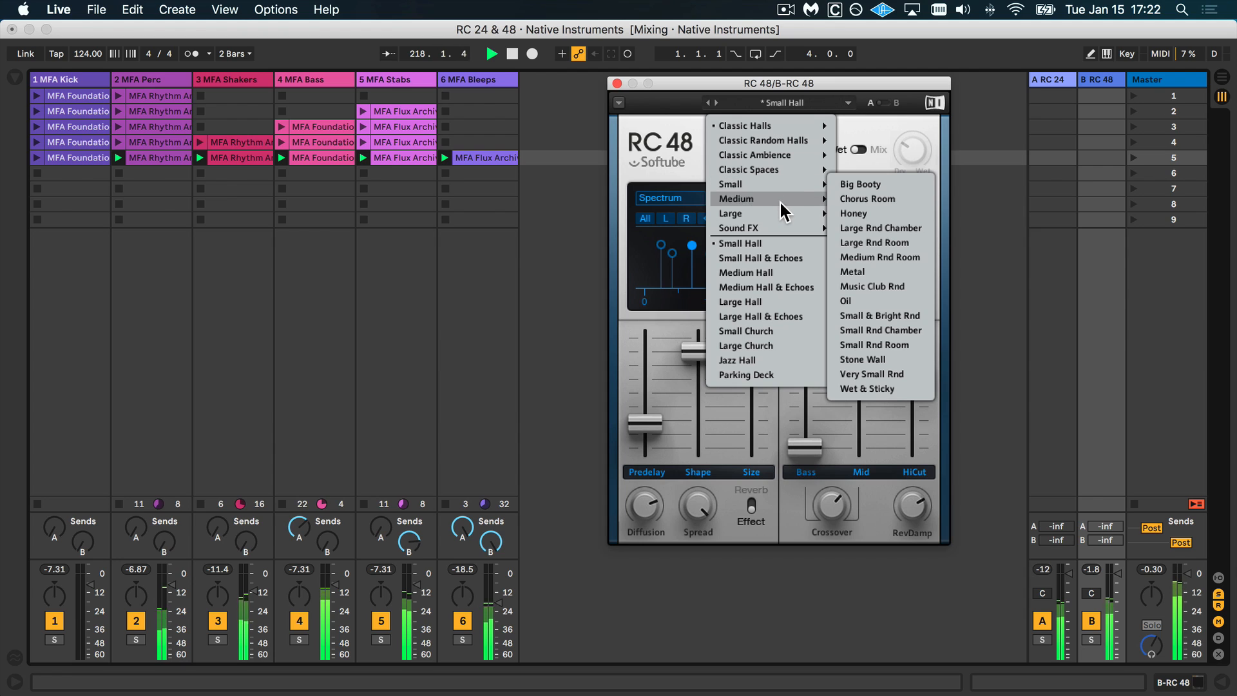
pyautogui.moveTo(769, 226)
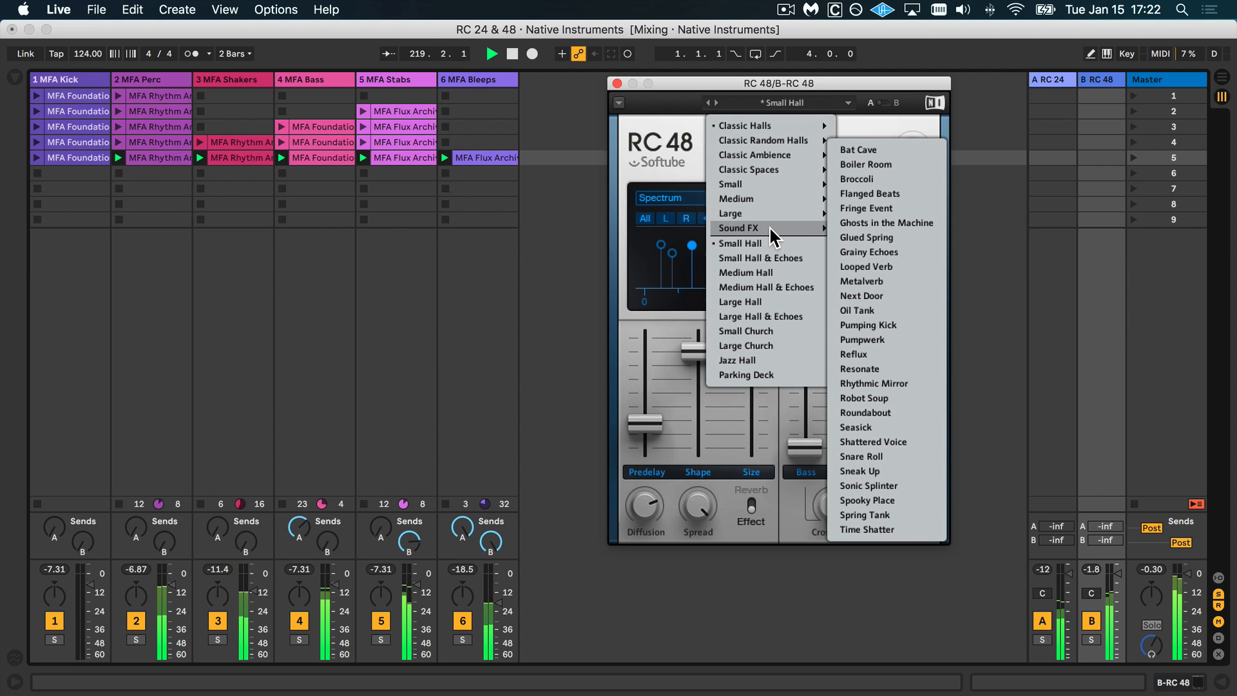
pyautogui.click(673, 100)
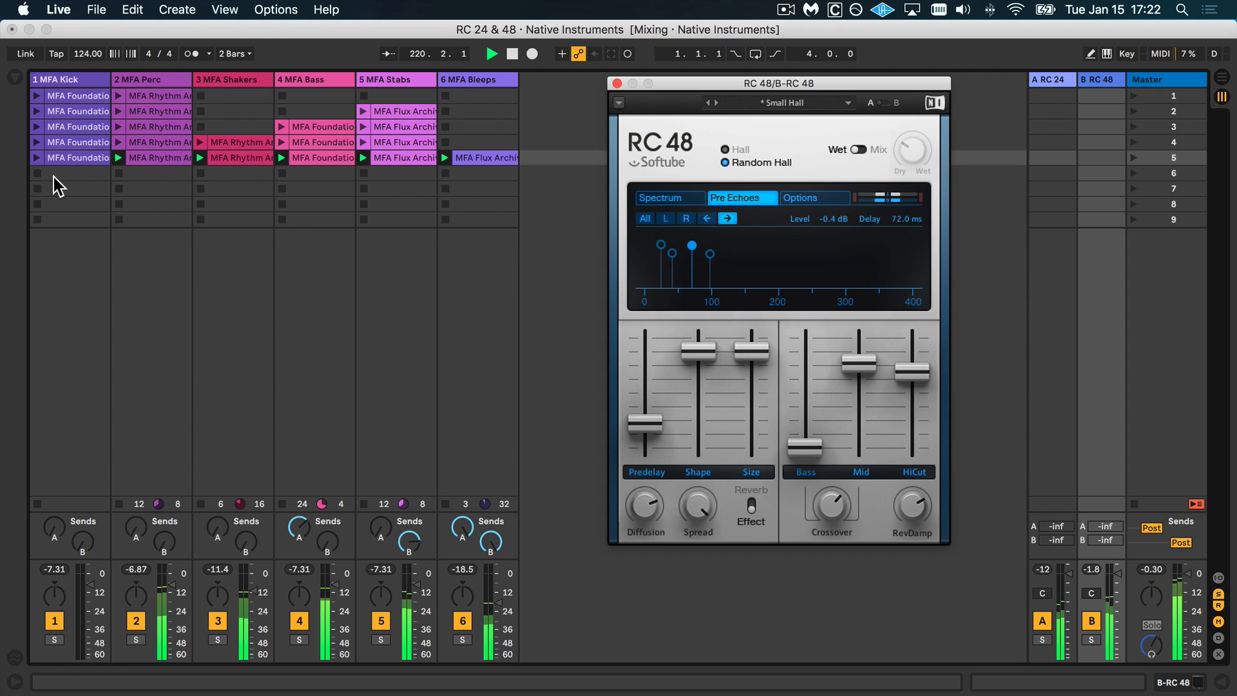
# - Relaunch the kick clip in scene 5 and turn the MFA Bleeps send to RC 48 fully down
pyautogui.click(36, 160)
pyautogui.moveTo(493, 551); pyautogui.dragTo(493, 593)
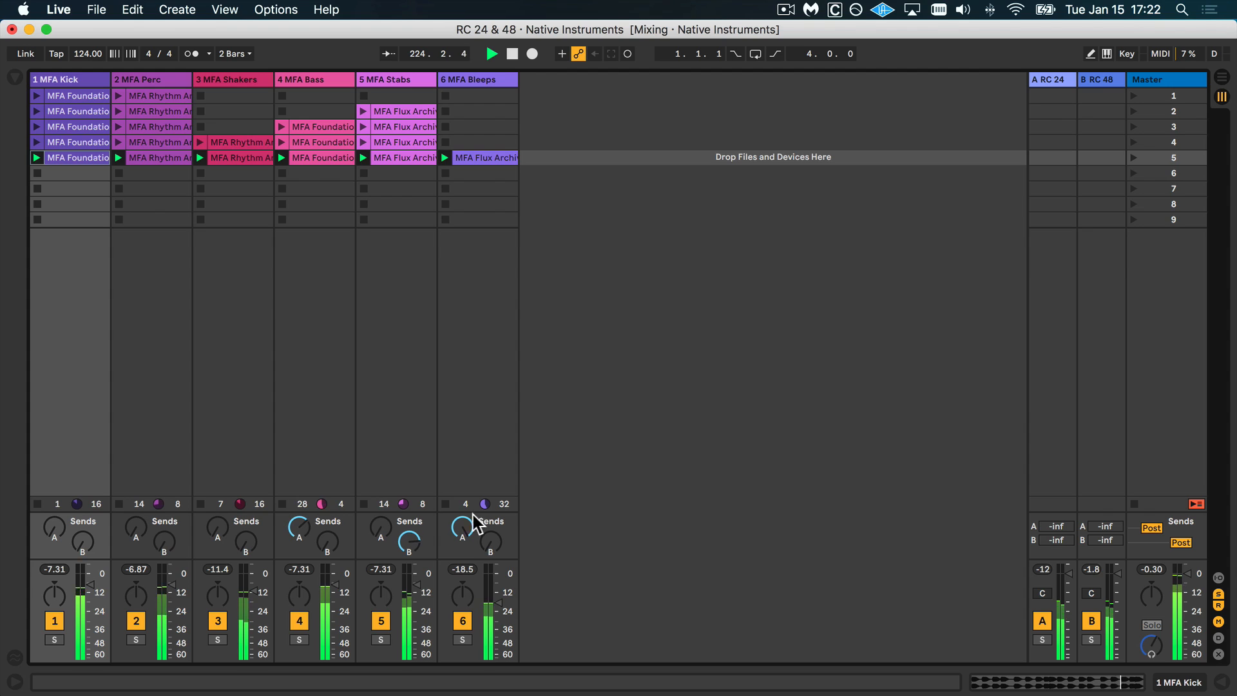
# - Fine-tune the MFA Bass send to RC 24 and raise the MFA Shakers send to RC 24 to -11.7 dB
pyautogui.moveTo(301, 528); pyautogui.dragTo(300, 526)
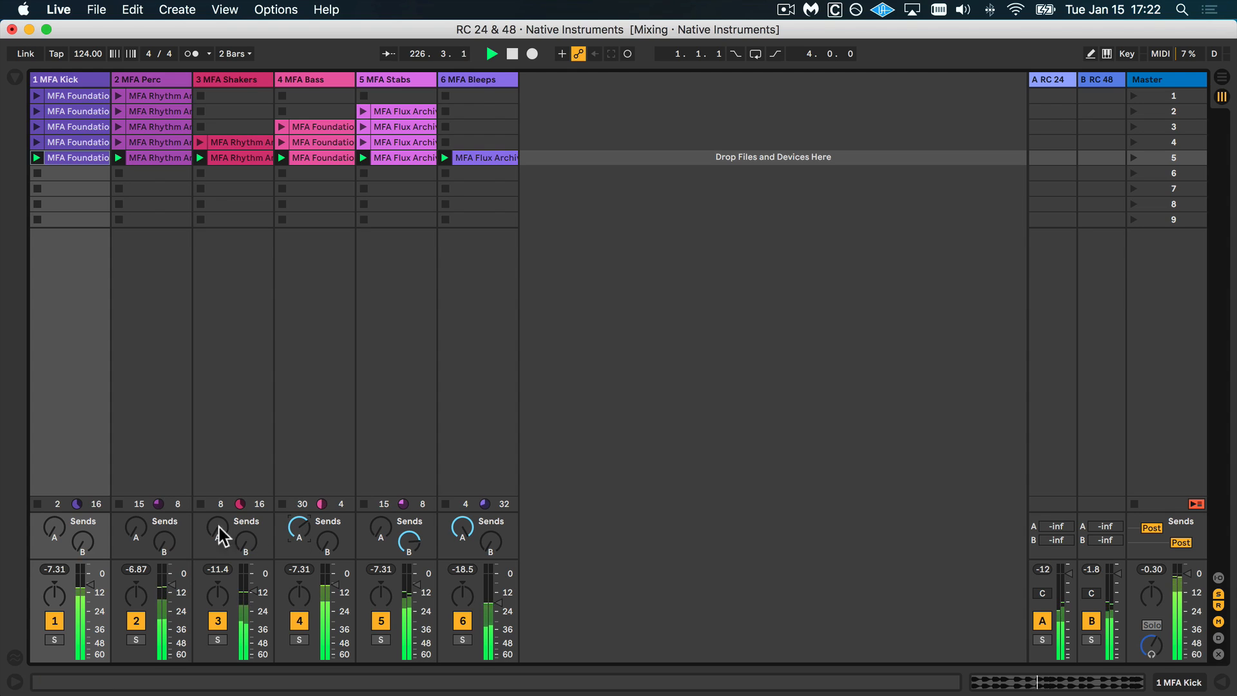
pyautogui.moveTo(217, 529); pyautogui.dragTo(218, 512)
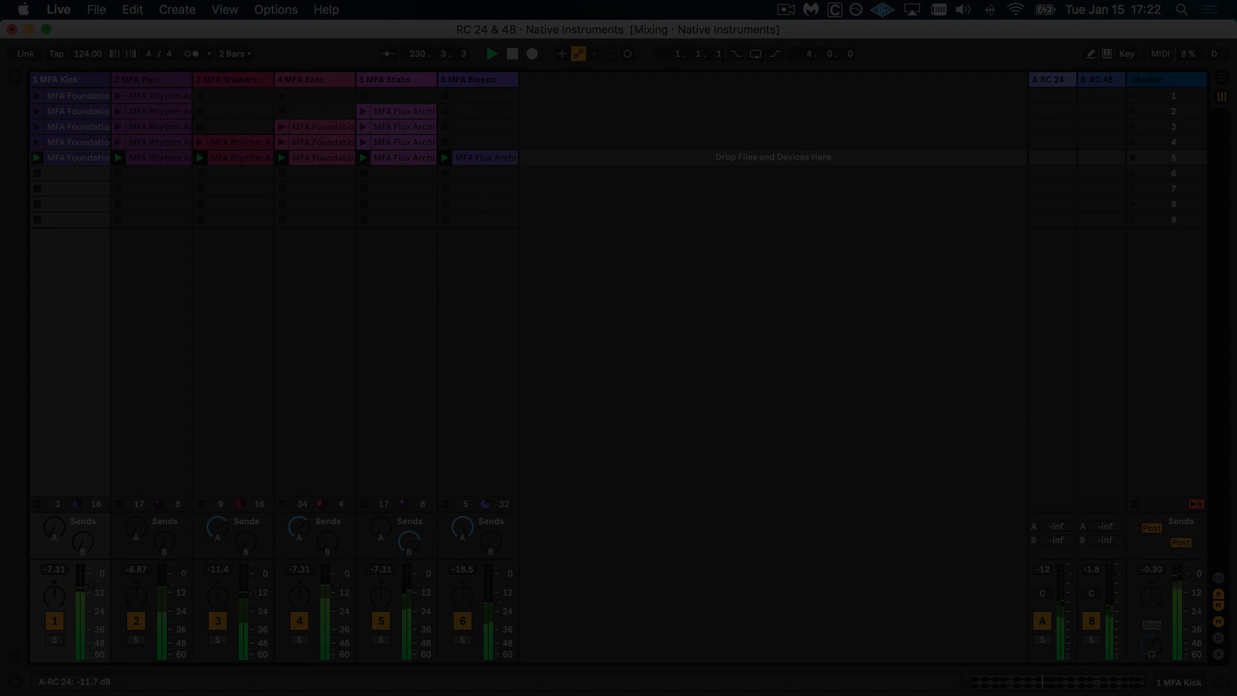